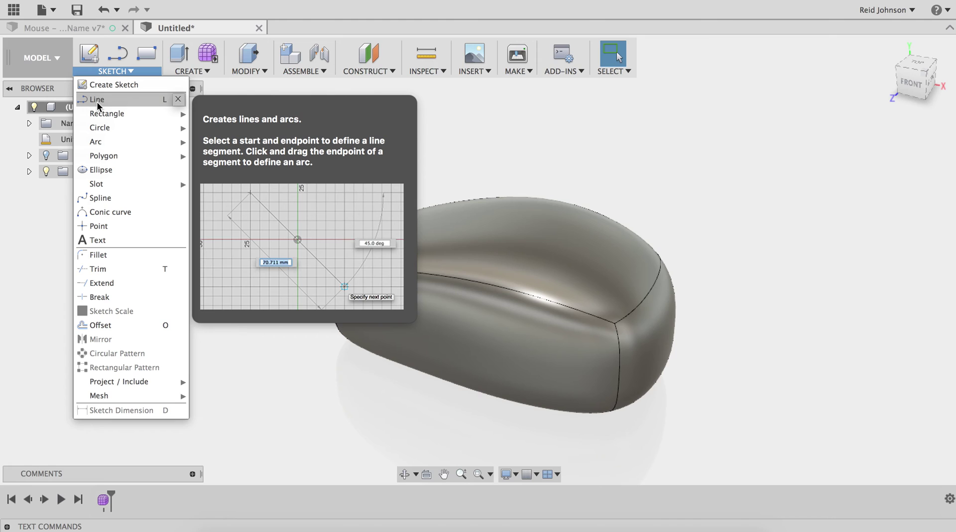
Step: Sketch a three-point arched spline on the front plane, crossing the mouse body and extending past both ends, and finish the sketch
{"action": "left_click", "coordinate": [98, 199]}
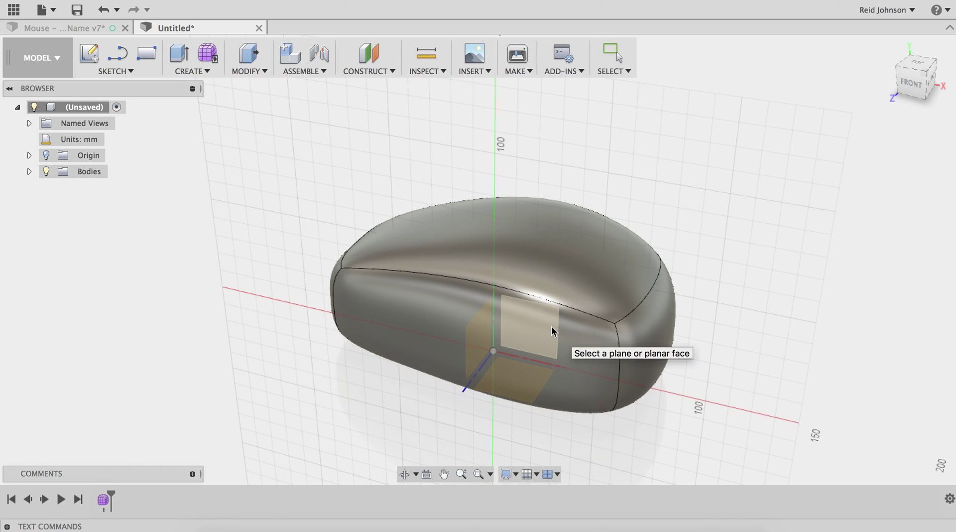
{"action": "mouse_move", "coordinate": [552, 326]}
{"action": "middle_mouse_down", "text": "shift"}
{"action": "mouse_move", "coordinate": [468, 327]}
{"action": "mouse_move", "coordinate": [588, 332]}
{"action": "mouse_move", "coordinate": [560, 325]}
{"action": "middle_mouse_up", "text": "shift"}
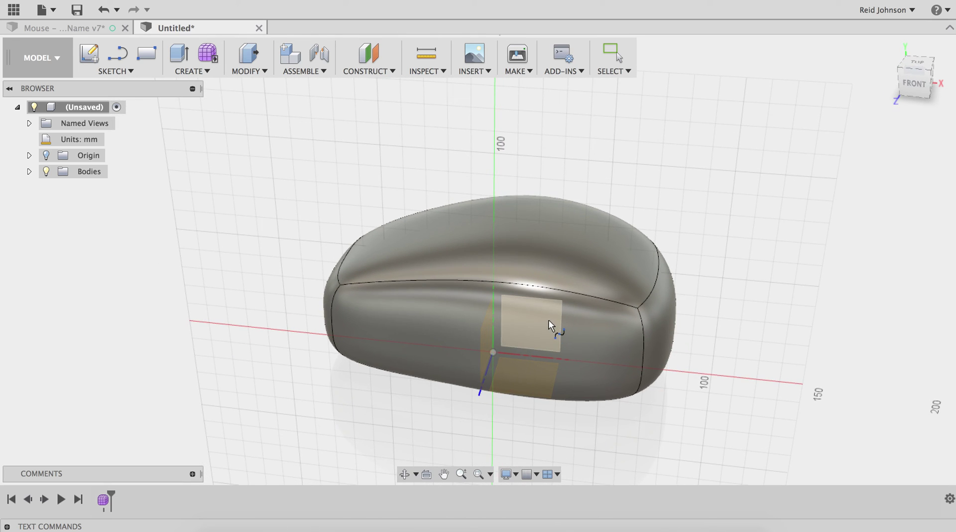
{"action": "left_click", "coordinate": [550, 325]}
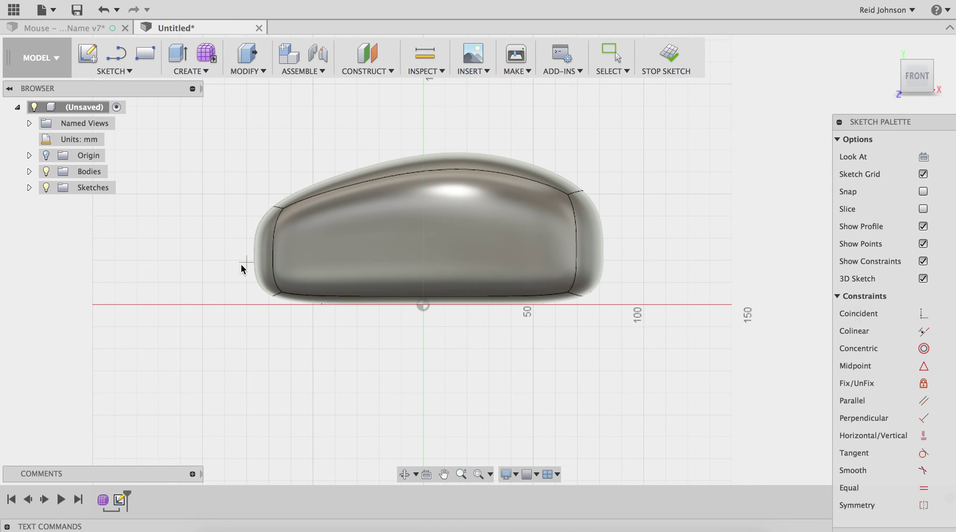
{"action": "left_click", "coordinate": [219, 266]}
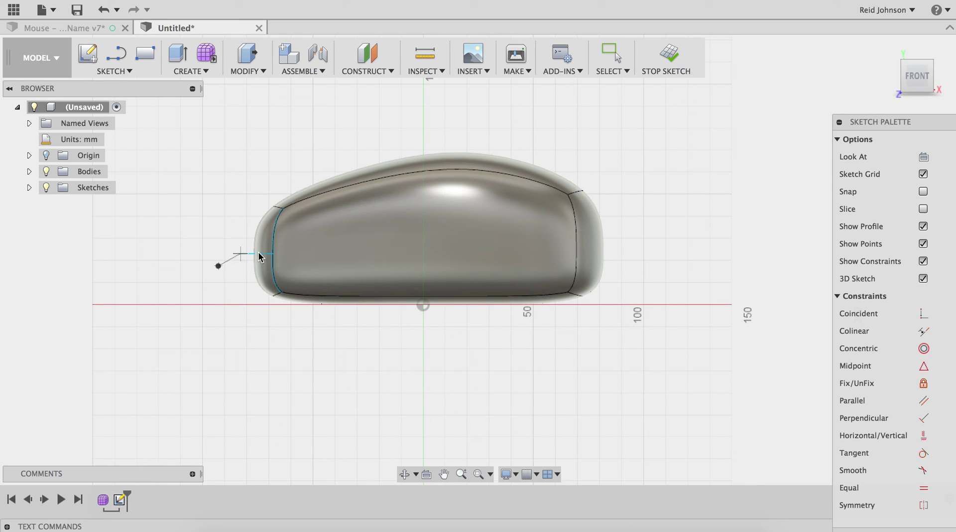
{"action": "left_click", "coordinate": [425, 199]}
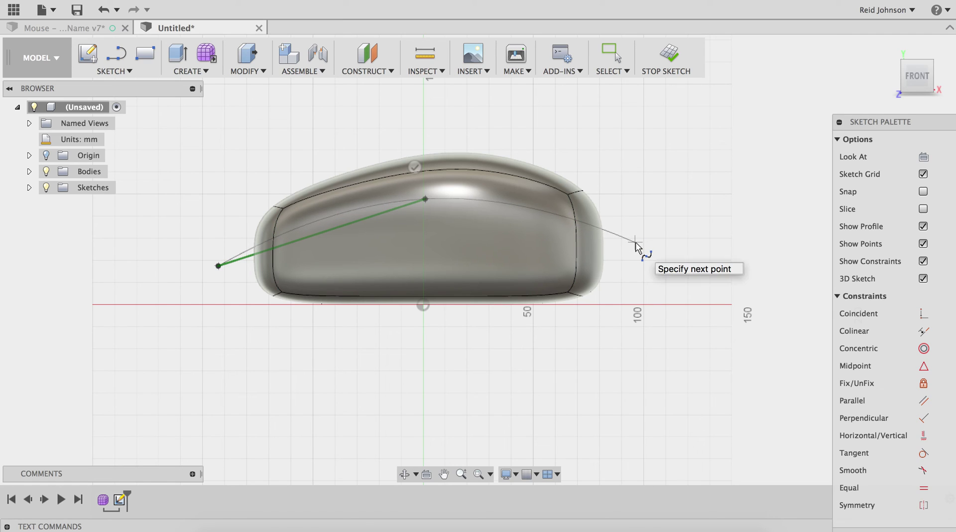
{"action": "left_click", "coordinate": [636, 243]}
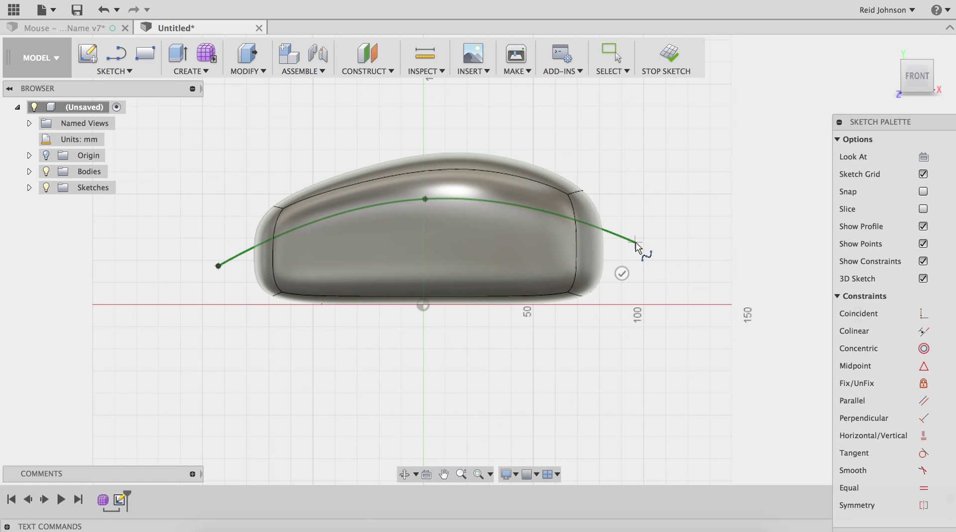
{"action": "left_click", "coordinate": [622, 273]}
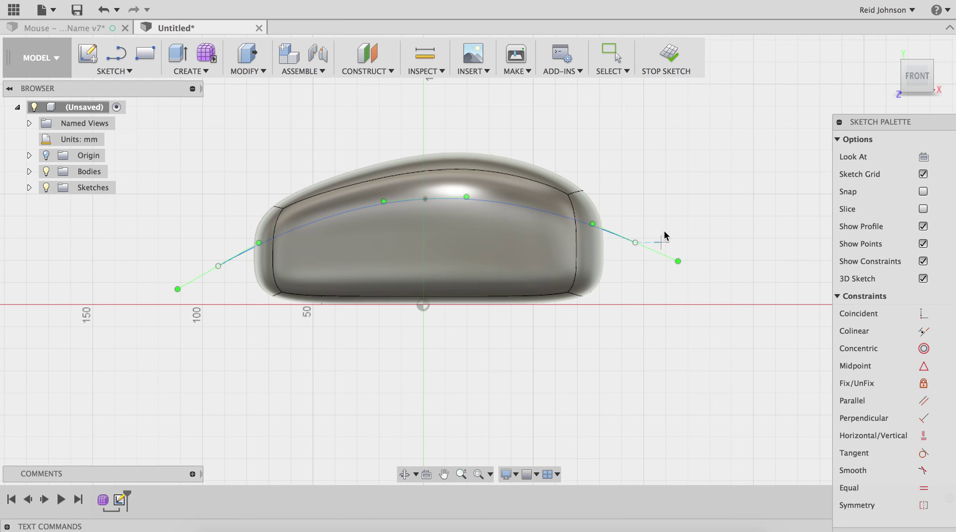
{"action": "left_click", "coordinate": [669, 58]}
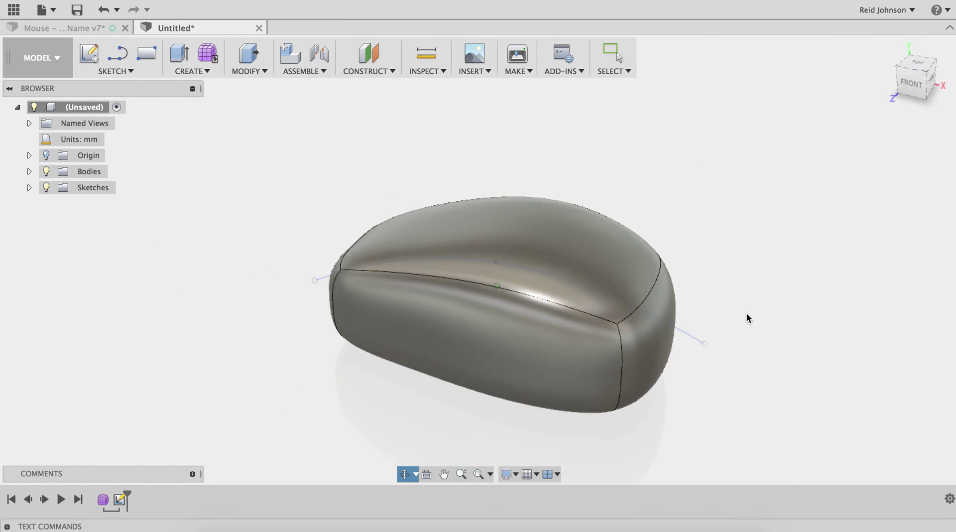
Step: Split the mouse body with the arched spline as the splitting tool, keeping Extend Splitting Tool enabled
{"action": "left_click", "coordinate": [239, 72]}
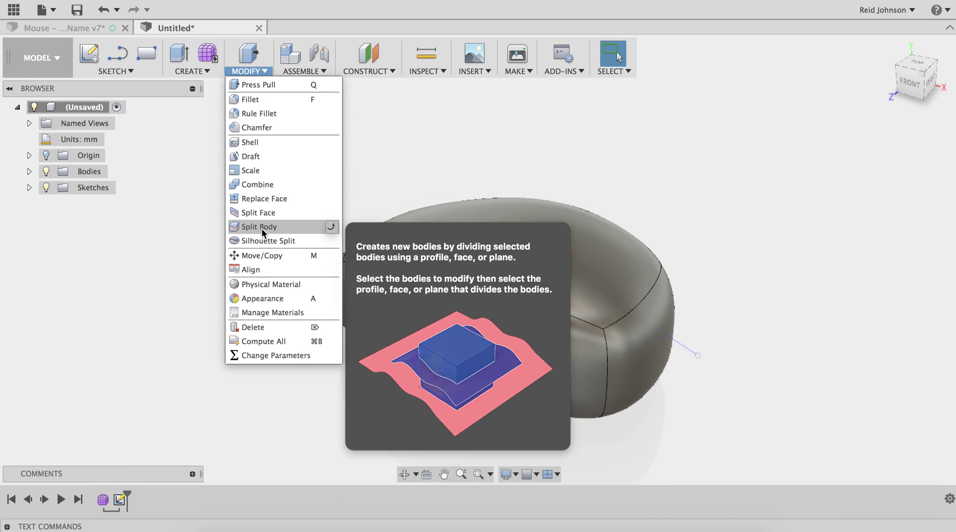
{"action": "left_click", "coordinate": [261, 227]}
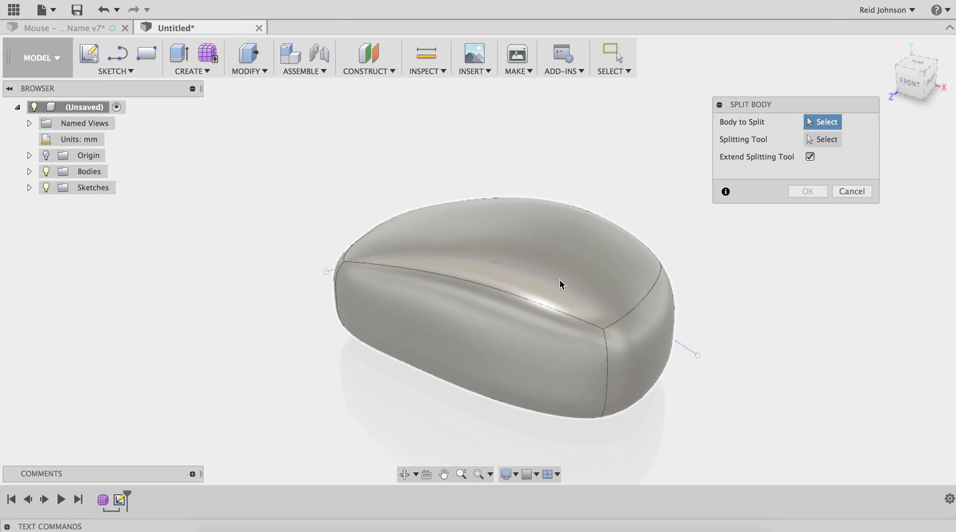
{"action": "left_click", "coordinate": [617, 243]}
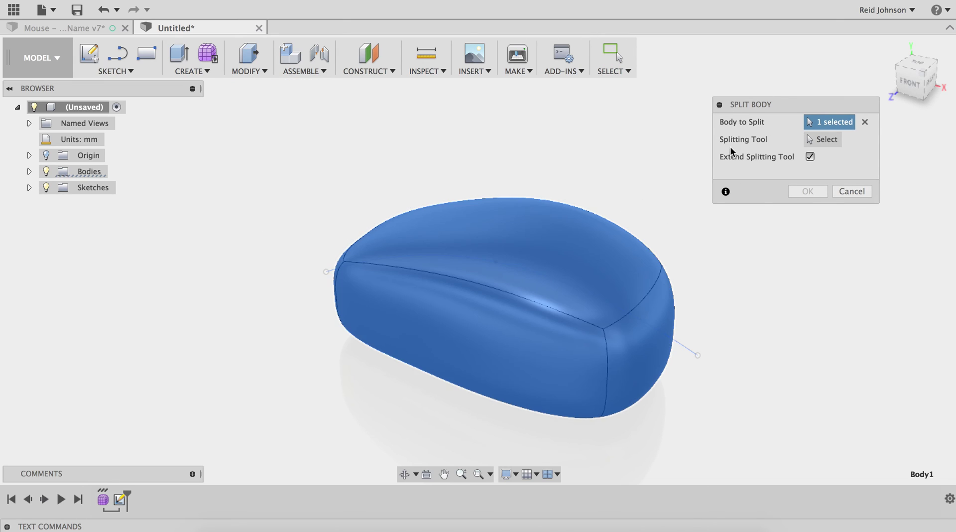
{"action": "left_click", "coordinate": [819, 139]}
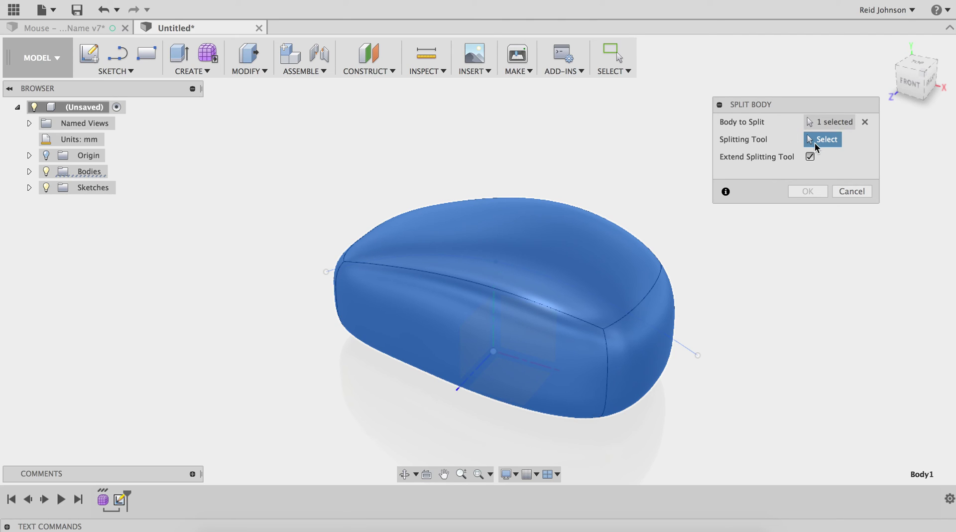
{"action": "left_click", "coordinate": [685, 353]}
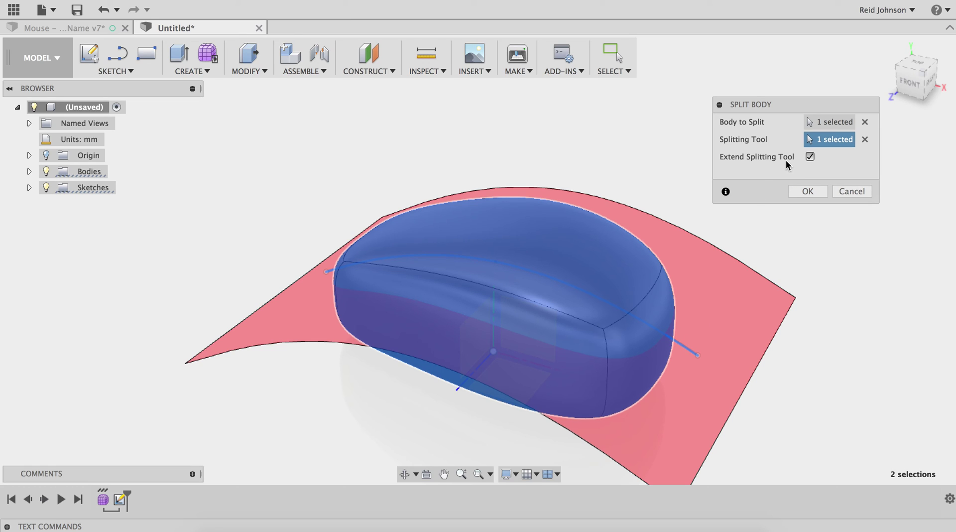
{"action": "middle_click_drag", "start_coordinate": [760, 304], "coordinate": [647, 333], "text": "shift"}
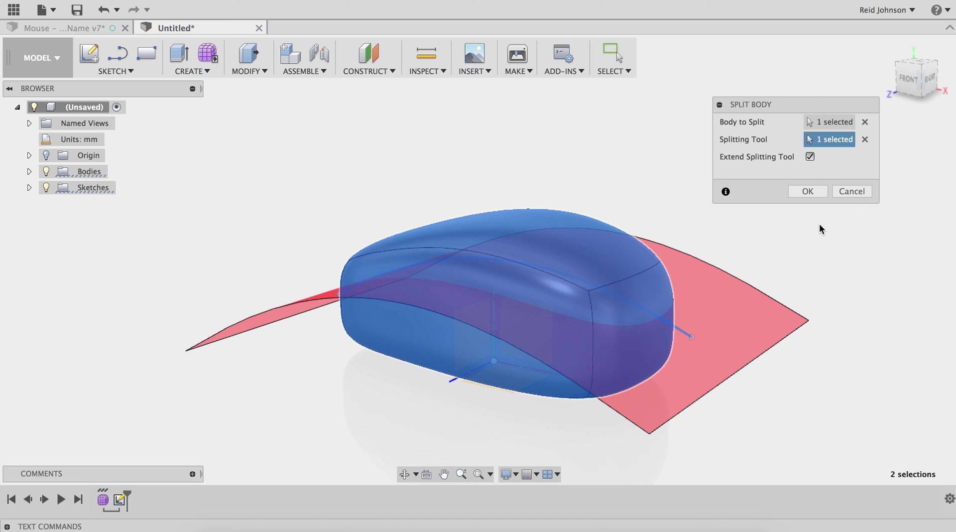
{"action": "left_click", "coordinate": [808, 192]}
{"action": "middle_click_drag", "start_coordinate": [792, 234], "coordinate": [777, 254], "text": "shift"}
{"action": "scroll", "coordinate": [816, 249], "scroll_direction": "up", "scroll_amount": 3}
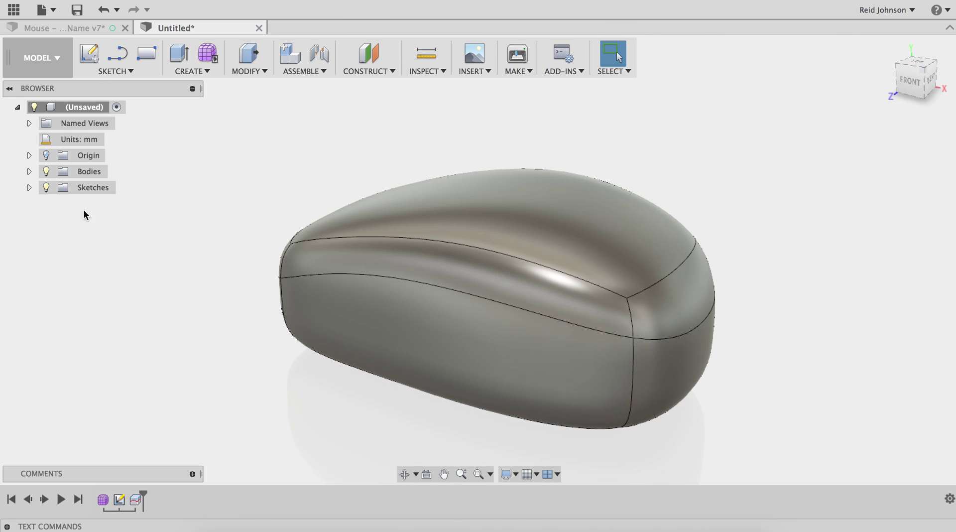
Step: Toggle the visibility of Body1 and Body2 to identify which half of the mouse each one is
{"action": "left_click", "coordinate": [29, 172]}
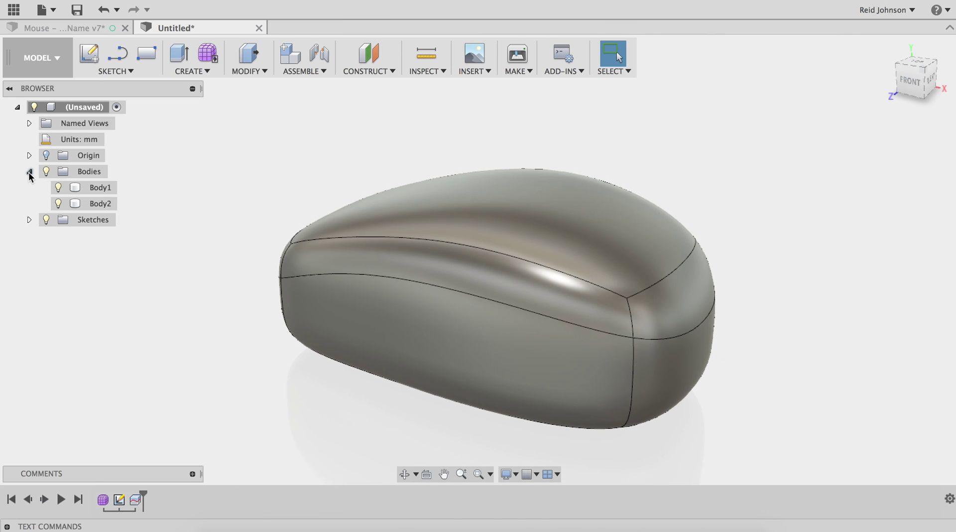
{"action": "left_click", "coordinate": [58, 187]}
{"action": "left_click", "coordinate": [58, 188]}
{"action": "left_click", "coordinate": [58, 203]}
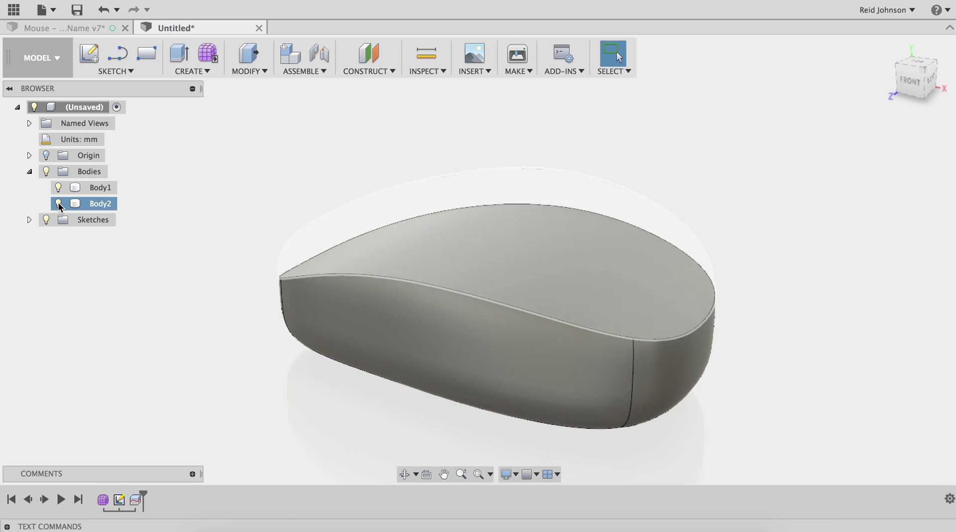
{"action": "left_click", "coordinate": [58, 203]}
Step: Rename the lower body as Bottom and the upper body as Top
{"action": "left_click", "coordinate": [88, 188]}
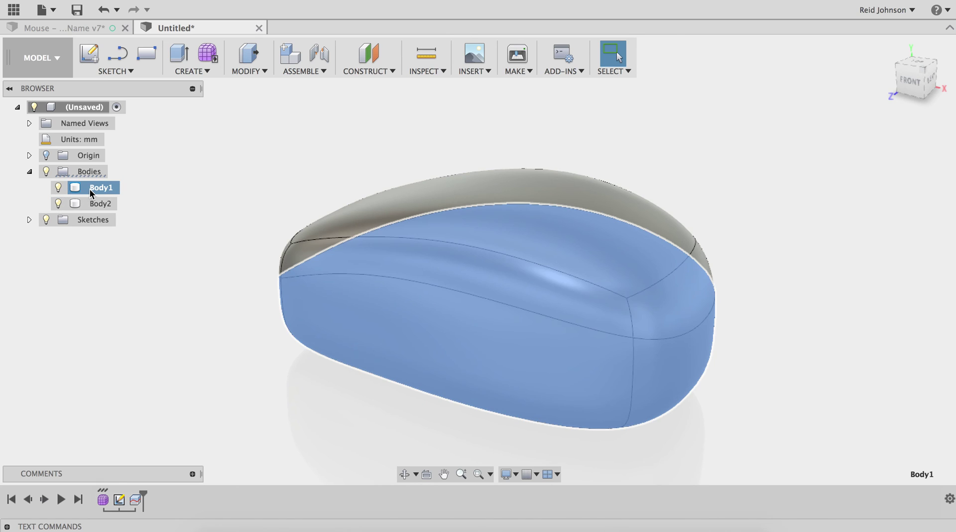
{"action": "left_click", "coordinate": [90, 189]}
{"action": "type", "text": "Bottom"}
{"action": "key", "text": "Return"}
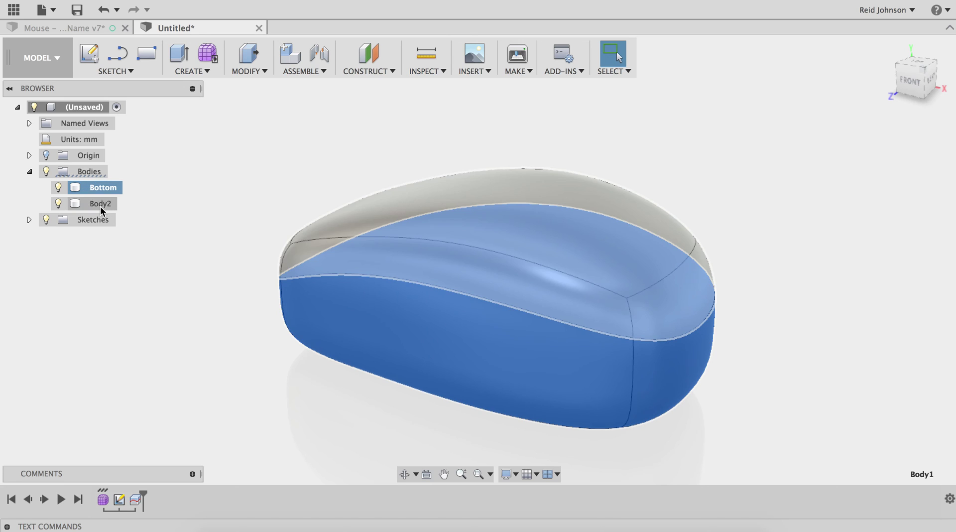
{"action": "left_click", "coordinate": [100, 204]}
{"action": "left_click", "coordinate": [100, 205]}
{"action": "type", "text": "Top"}
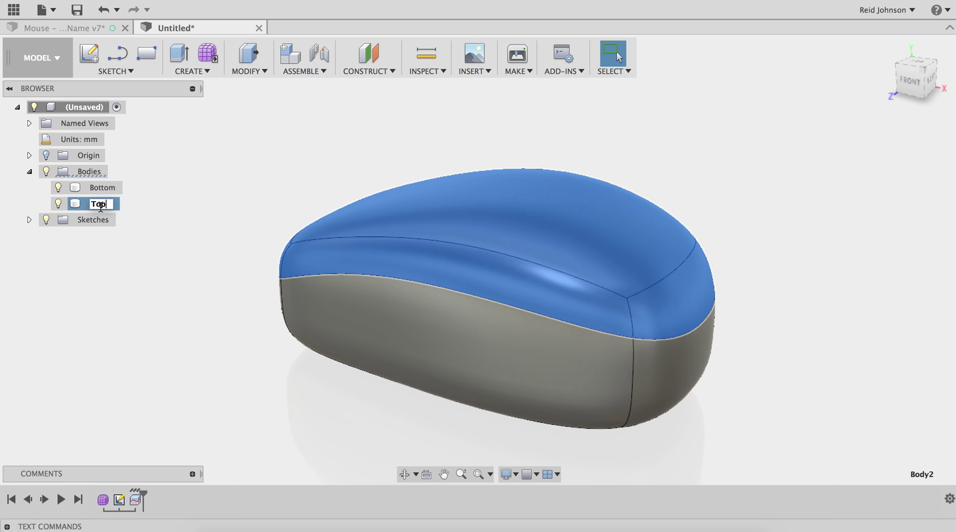
{"action": "key", "text": "Return"}
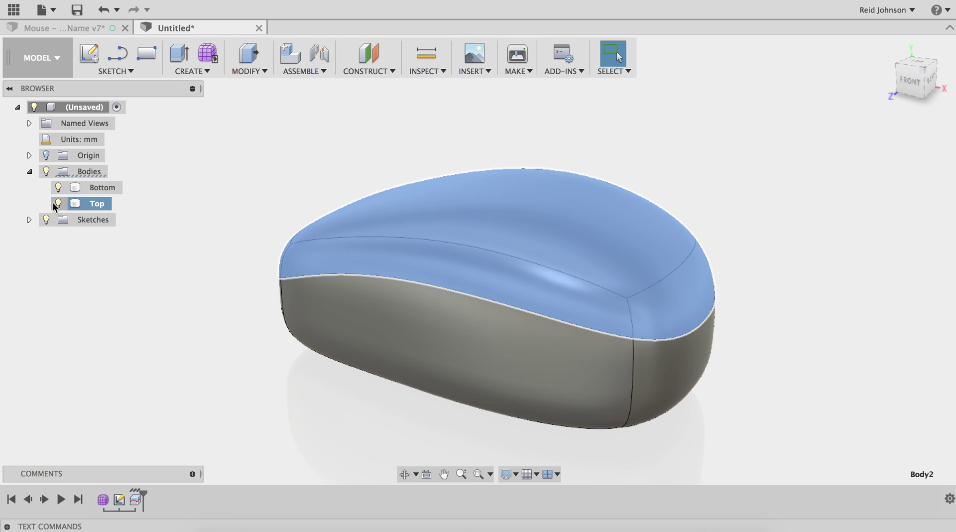
Step: Hide the Top body so that only the Bottom body is displayed
{"action": "left_click", "coordinate": [57, 188]}
{"action": "left_click", "coordinate": [58, 189]}
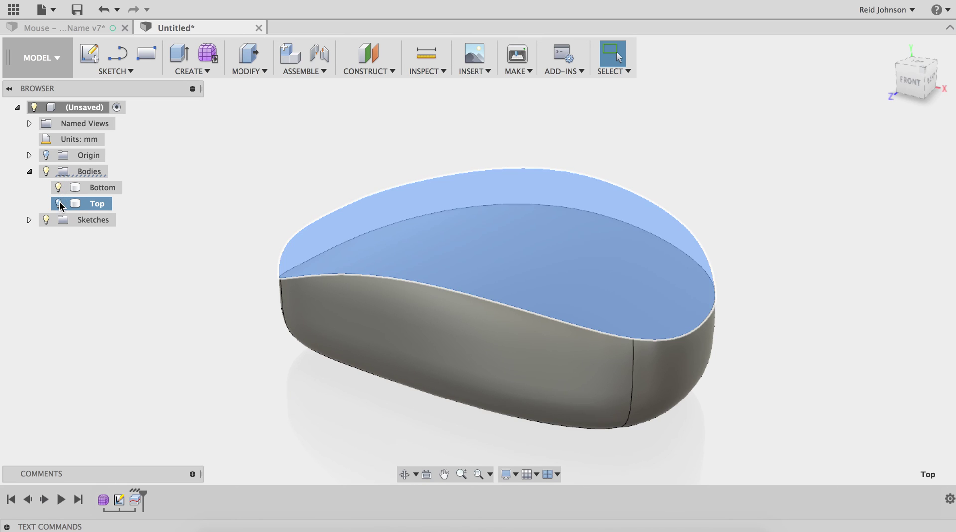
{"action": "left_click", "coordinate": [59, 202]}
{"action": "left_click", "coordinate": [225, 368]}
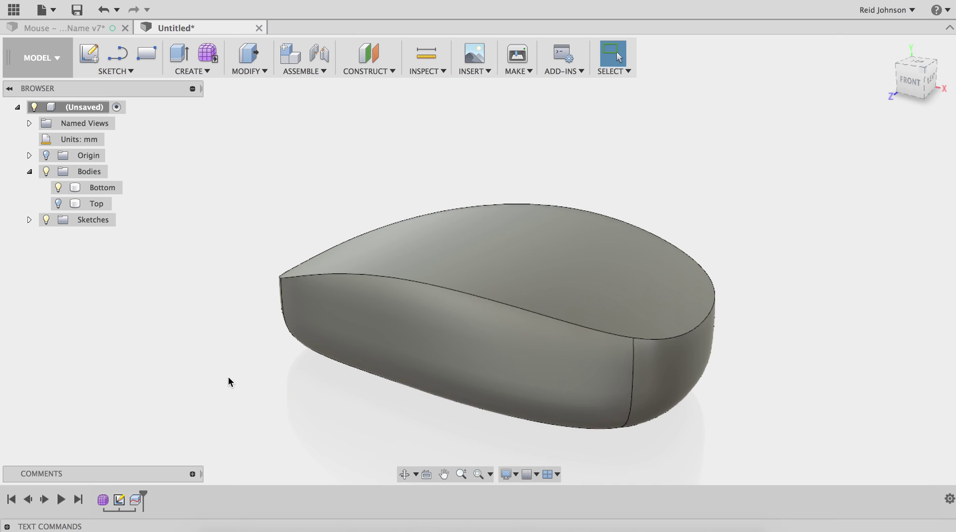
Step: Shell the Bottom body by removing its curved upper face, with an inside thickness of 1 mm
{"action": "middle_click_drag", "start_coordinate": [229, 380], "coordinate": [243, 403], "text": "shift"}
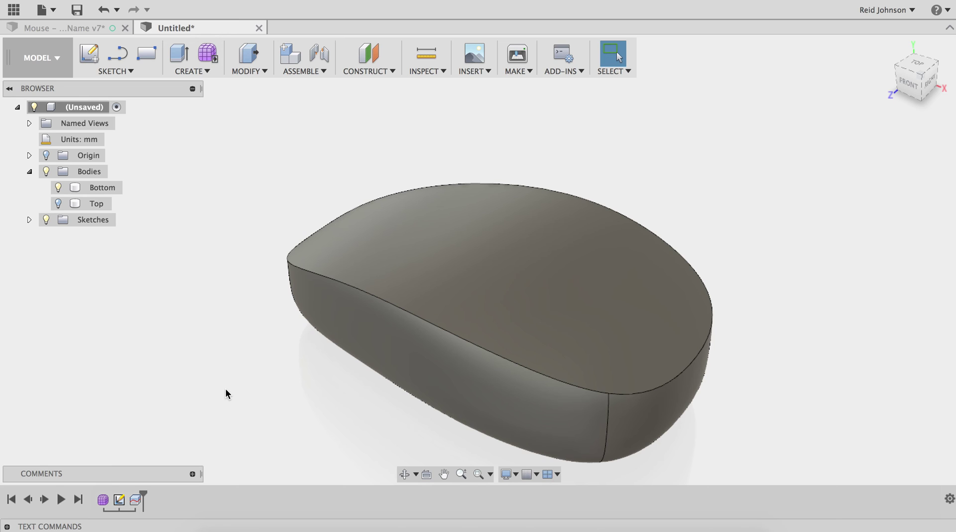
{"action": "left_click", "coordinate": [570, 331]}
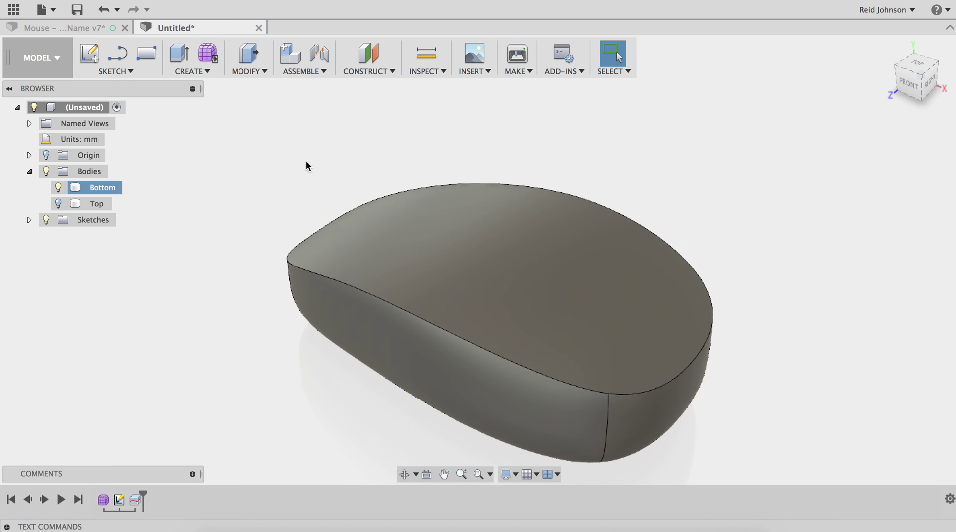
{"action": "left_click", "coordinate": [245, 111]}
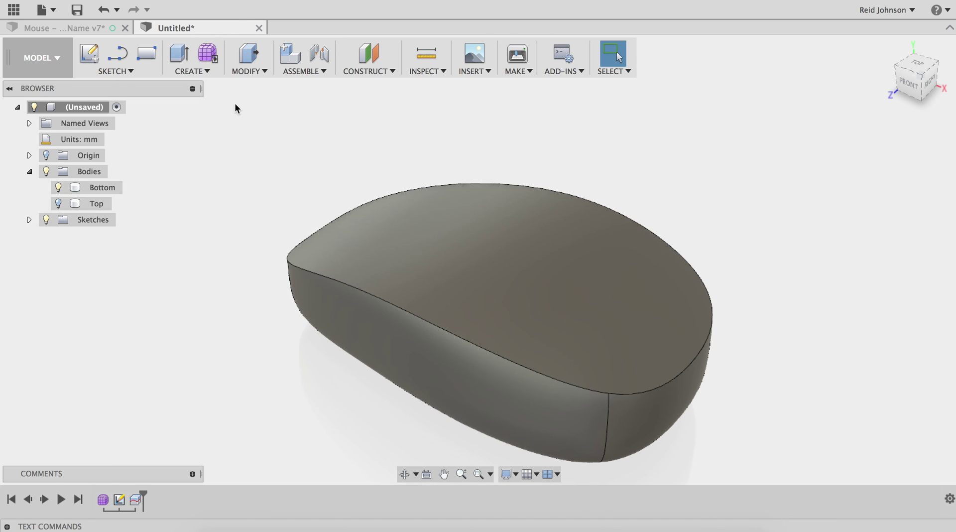
{"action": "left_click", "coordinate": [244, 71]}
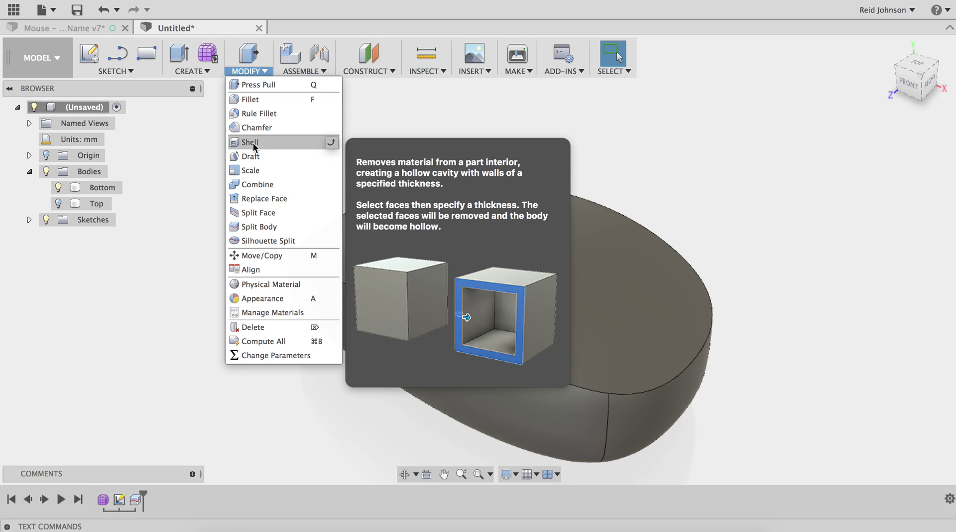
{"action": "left_click", "coordinate": [253, 142]}
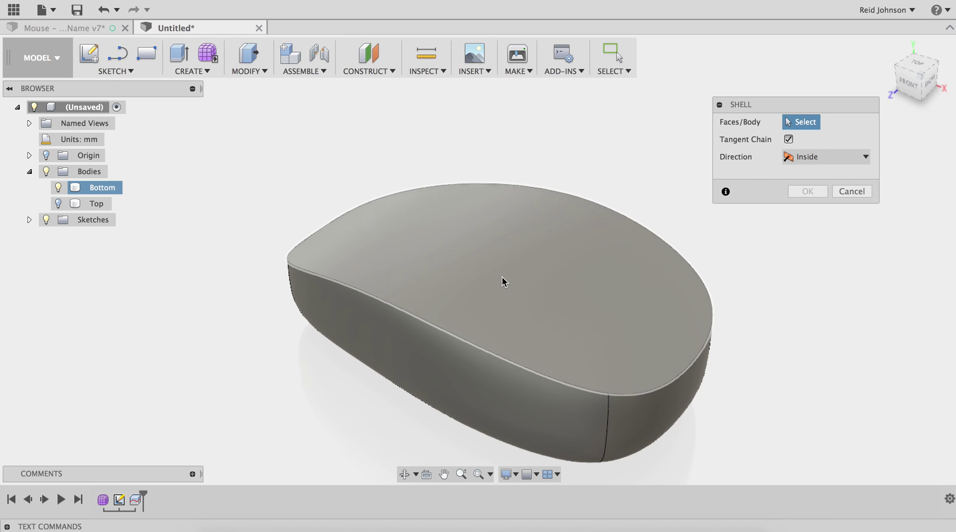
{"action": "left_click", "coordinate": [499, 272]}
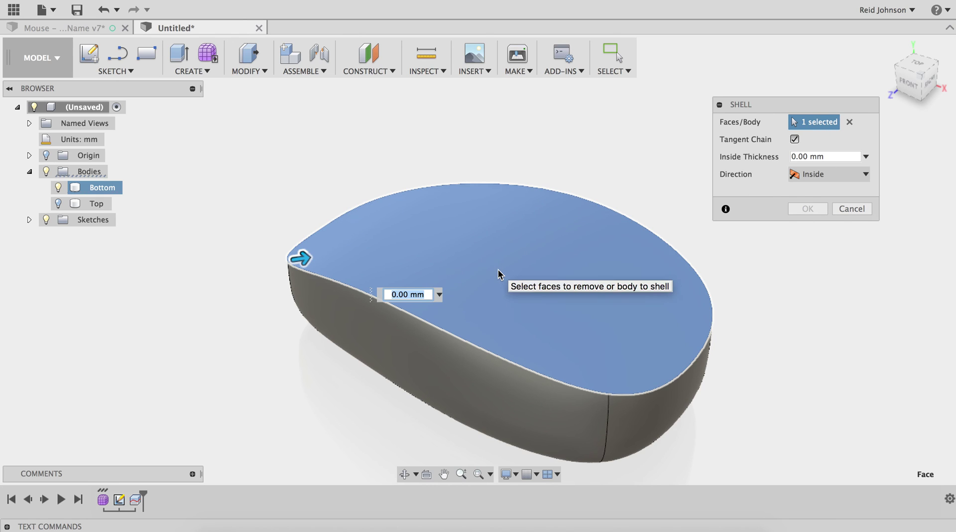
{"action": "mouse_move", "coordinate": [303, 259]}
{"action": "left_mouse_down"}
{"action": "mouse_move", "coordinate": [324, 257]}
{"action": "mouse_move", "coordinate": [300, 257]}
{"action": "left_mouse_up"}
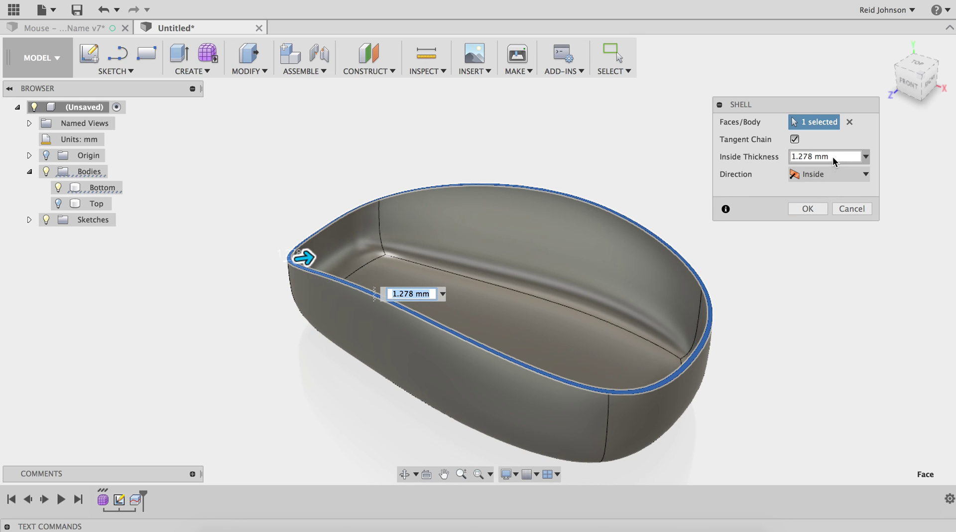
{"action": "left_click_drag", "start_coordinate": [836, 156], "coordinate": [739, 157]}
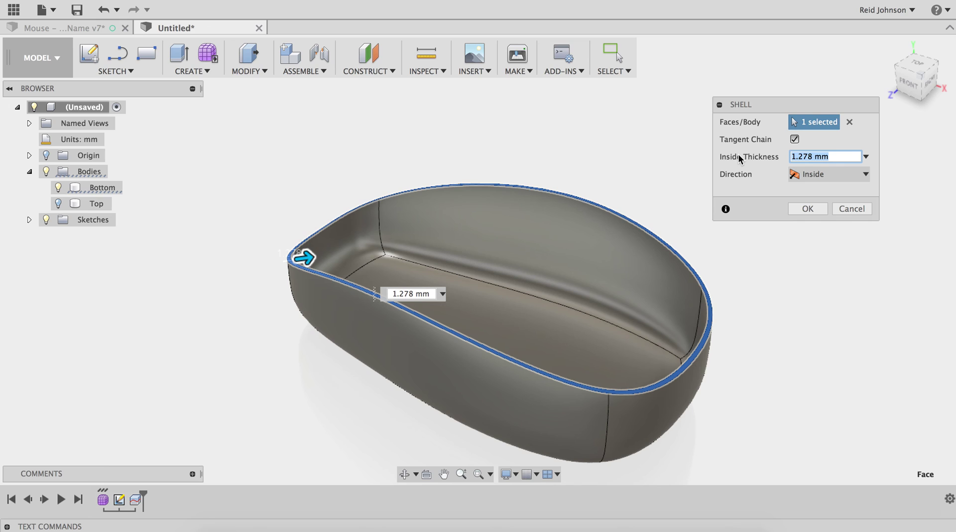
{"action": "type", "text": "1.5"}
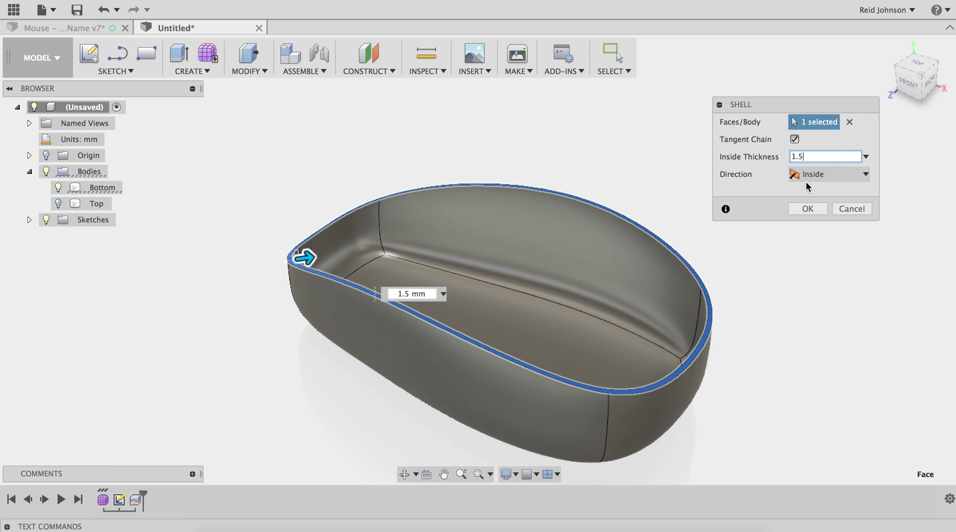
{"action": "left_click_drag", "start_coordinate": [811, 159], "coordinate": [718, 139]}
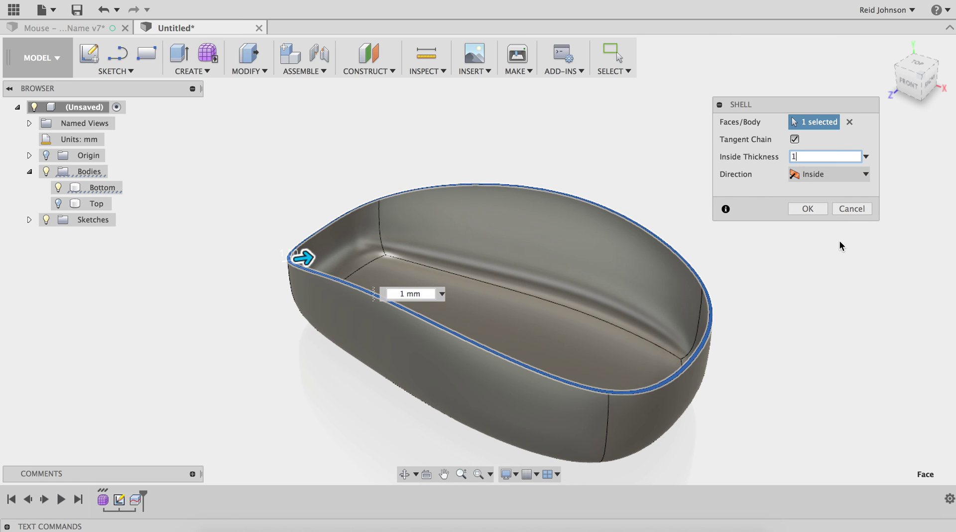
{"action": "left_click", "coordinate": [808, 209]}
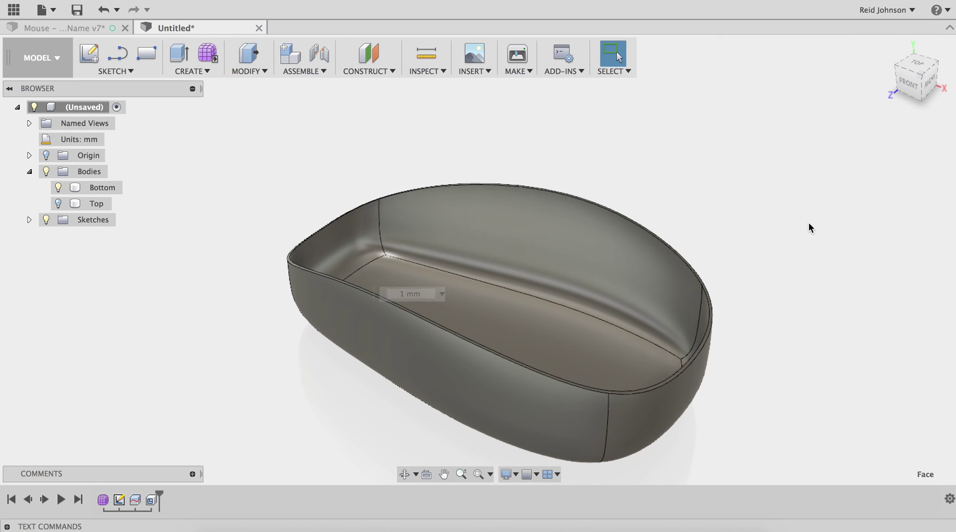
Step: Hide the Bottom body and display the Top body instead
{"action": "left_click", "coordinate": [59, 191]}
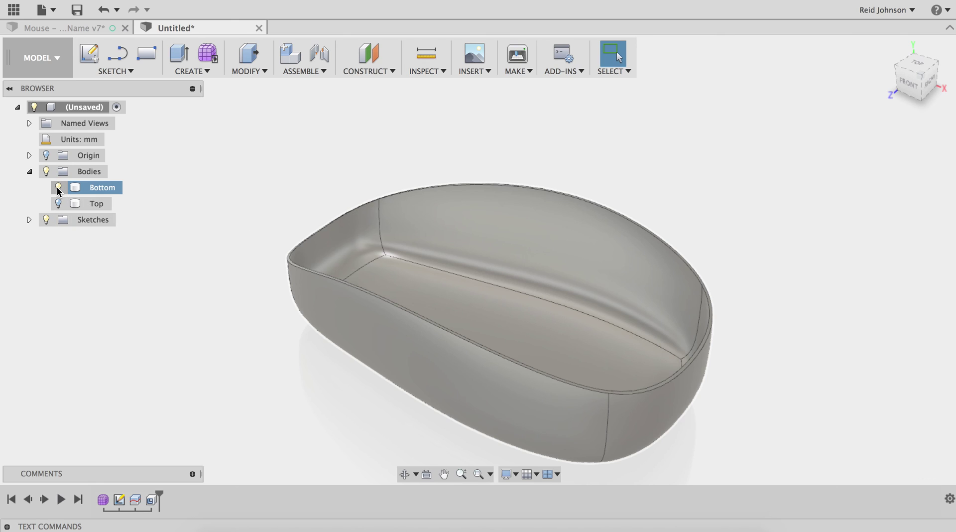
{"action": "left_click", "coordinate": [58, 188]}
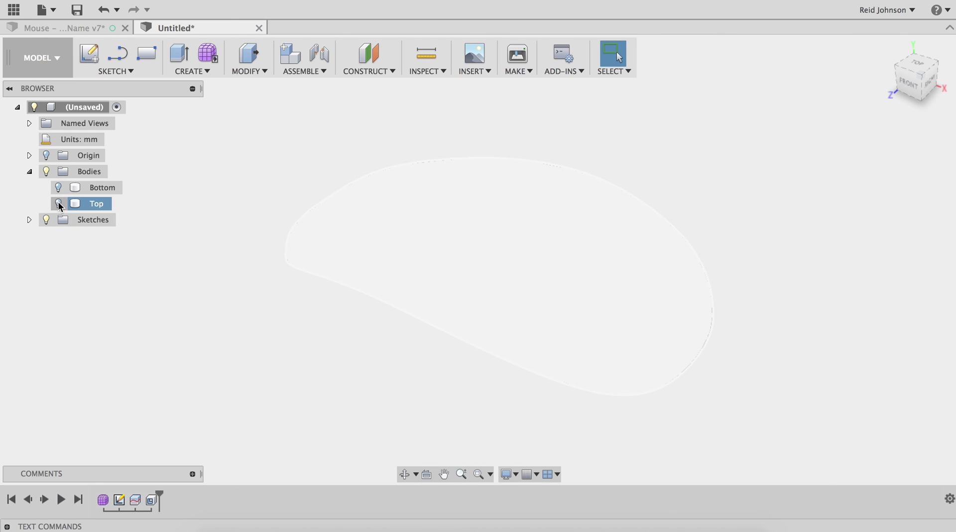
{"action": "left_click", "coordinate": [58, 203]}
Step: Shell the Top body by removing its curved underside face, with an inside thickness of 1 mm
{"action": "middle_click_drag", "start_coordinate": [420, 363], "coordinate": [367, 226], "text": "shift"}
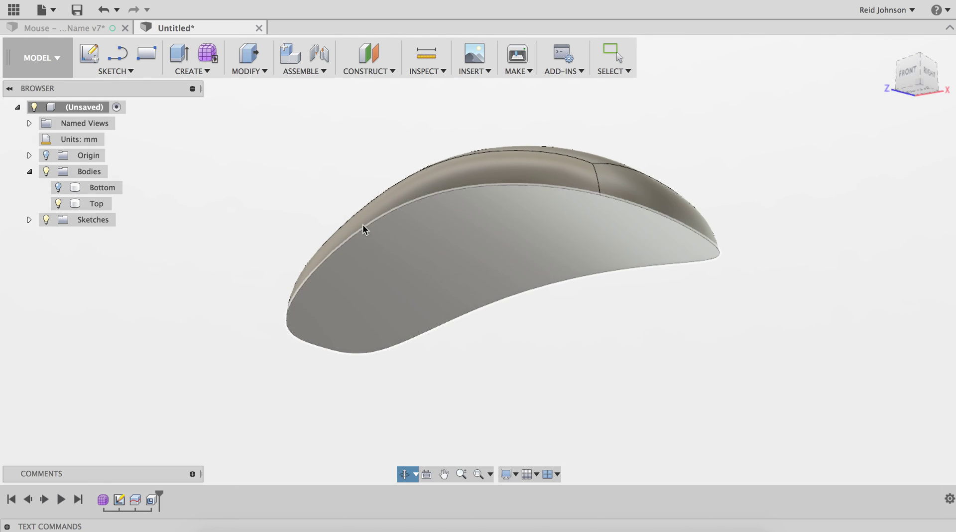
{"action": "left_click", "coordinate": [249, 71]}
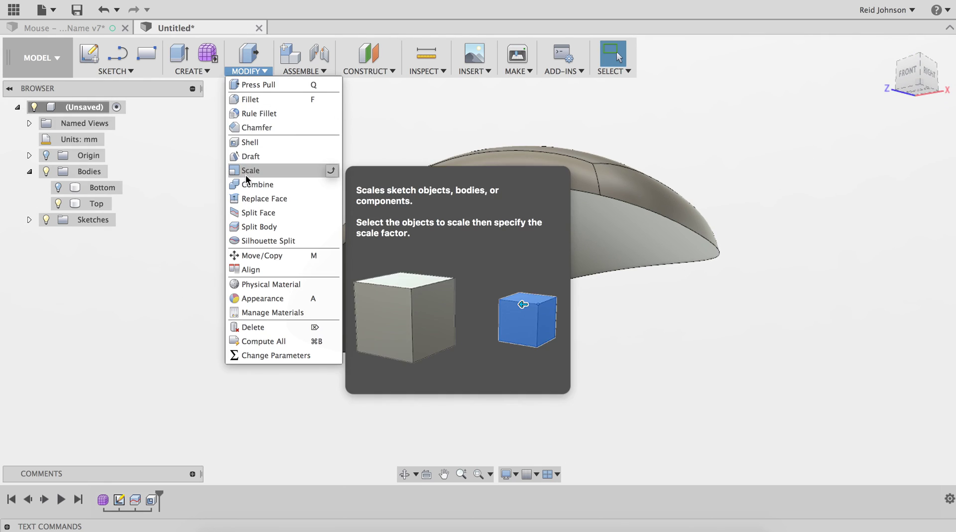
{"action": "left_click", "coordinate": [248, 142]}
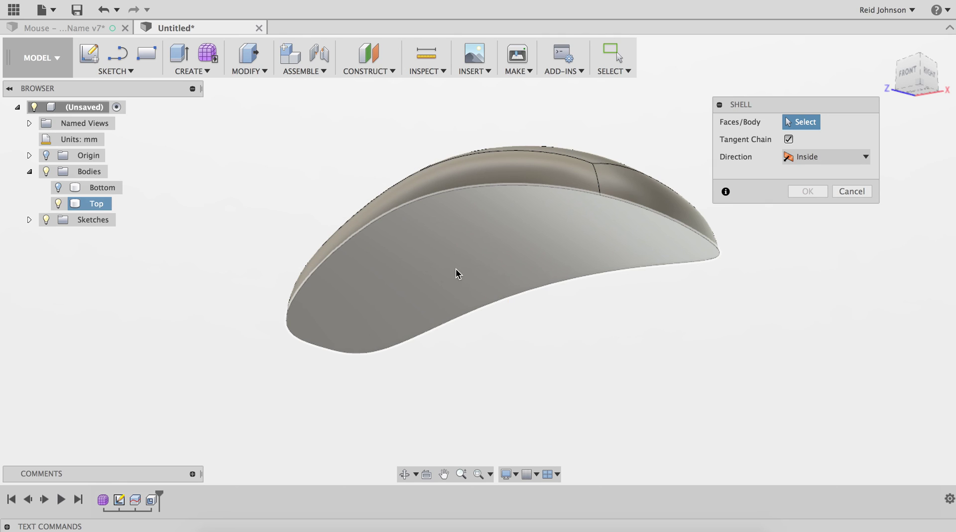
{"action": "left_click", "coordinate": [469, 253]}
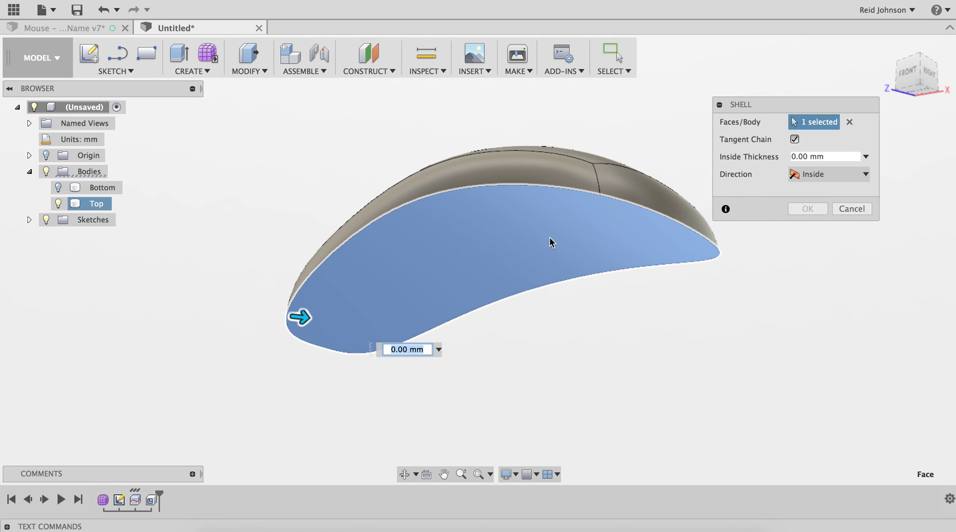
{"action": "left_click", "coordinate": [826, 158]}
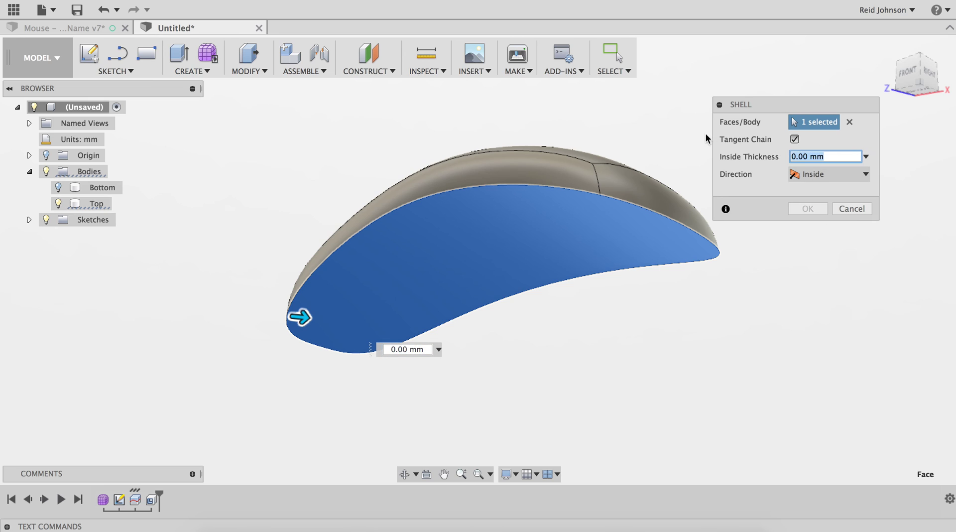
{"action": "type", "text": "1"}
{"action": "left_click", "coordinate": [794, 209]}
Step: Display the Bottom body together with the Top body to view the complete mouse
{"action": "middle_click_drag", "start_coordinate": [660, 366], "coordinate": [641, 363], "text": "shift"}
{"action": "left_click", "coordinate": [70, 189]}
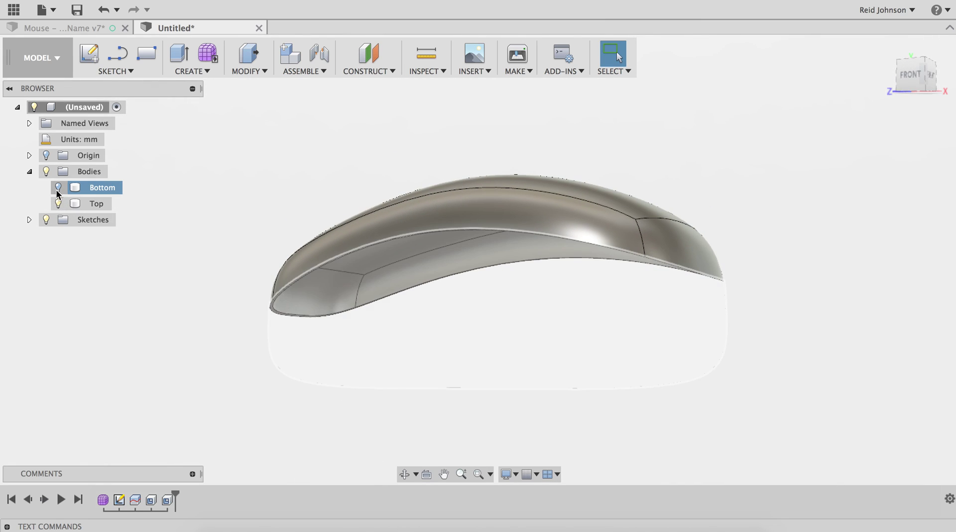
{"action": "middle_click_drag", "start_coordinate": [100, 234], "coordinate": [162, 284], "text": "shift"}
{"action": "middle_click_drag", "start_coordinate": [273, 352], "coordinate": [244, 379], "text": "shift"}
{"action": "mouse_move", "coordinate": [244, 378]}
{"action": "left_mouse_down"}
{"action": "mouse_move", "coordinate": [256, 380]}
{"action": "mouse_move", "coordinate": [241, 365]}
{"action": "left_mouse_up"}
{"action": "key", "text": "Escape"}
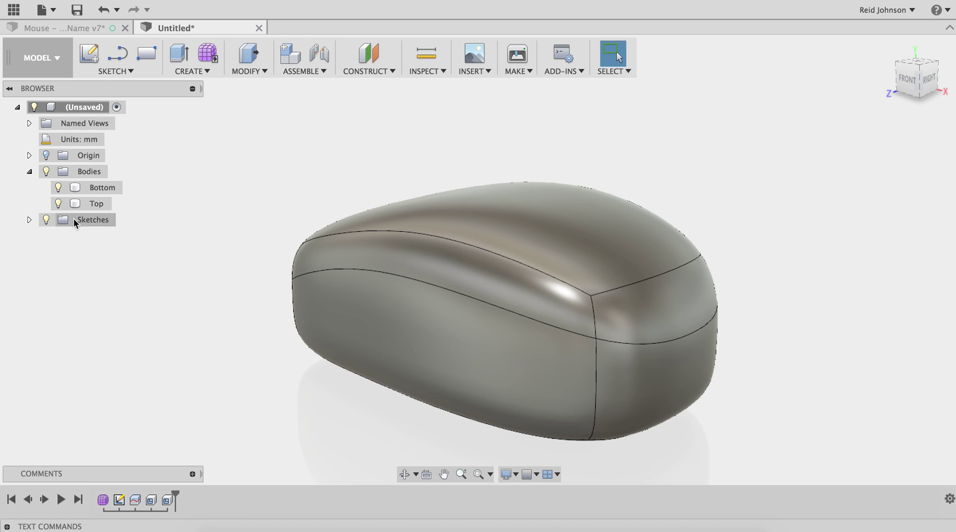
Step: Hide the Top body to expose the open rim of the Bottom body
{"action": "left_click", "coordinate": [59, 203]}
{"action": "left_click", "coordinate": [348, 376]}
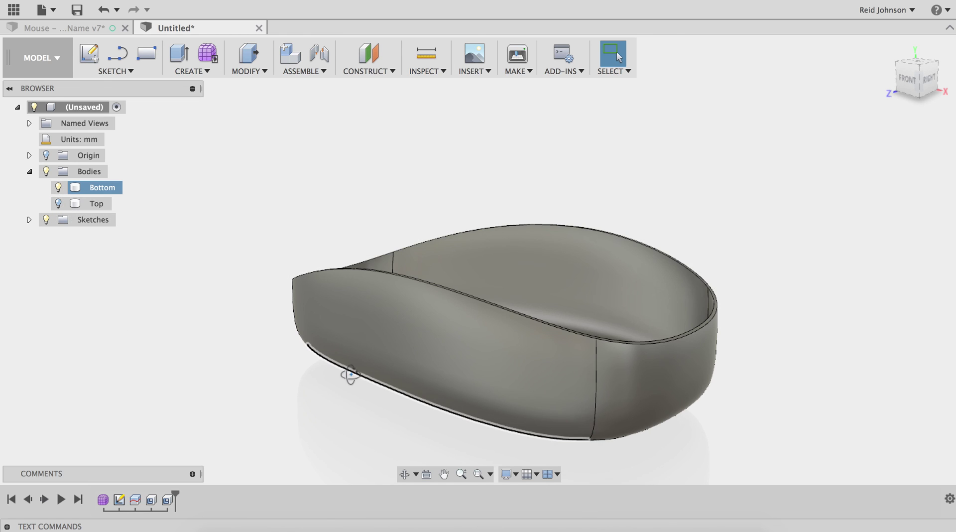
{"action": "middle_click_drag", "start_coordinate": [348, 376], "coordinate": [367, 391], "text": "shift"}
{"action": "scroll", "coordinate": [352, 369], "scroll_direction": "up", "scroll_amount": 5}
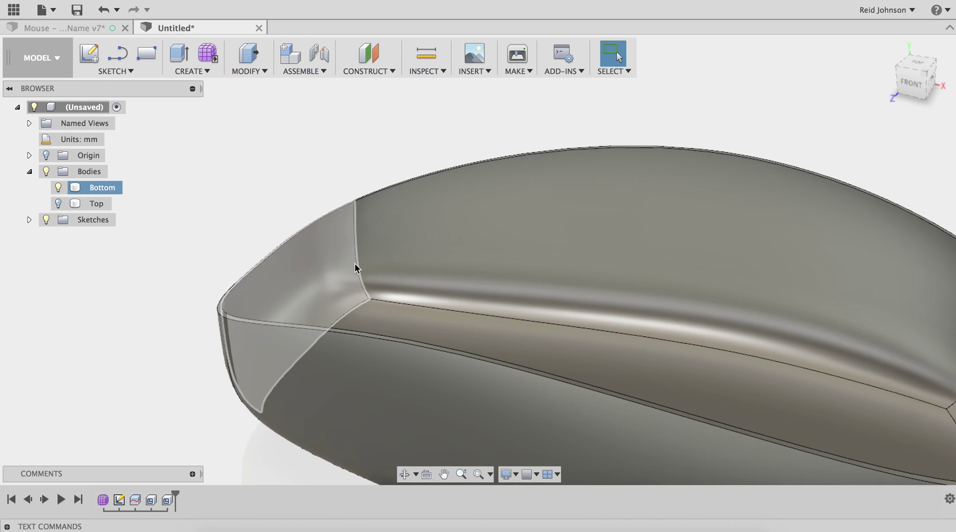
{"action": "scroll", "coordinate": [268, 215], "scroll_direction": "down", "scroll_amount": 4}
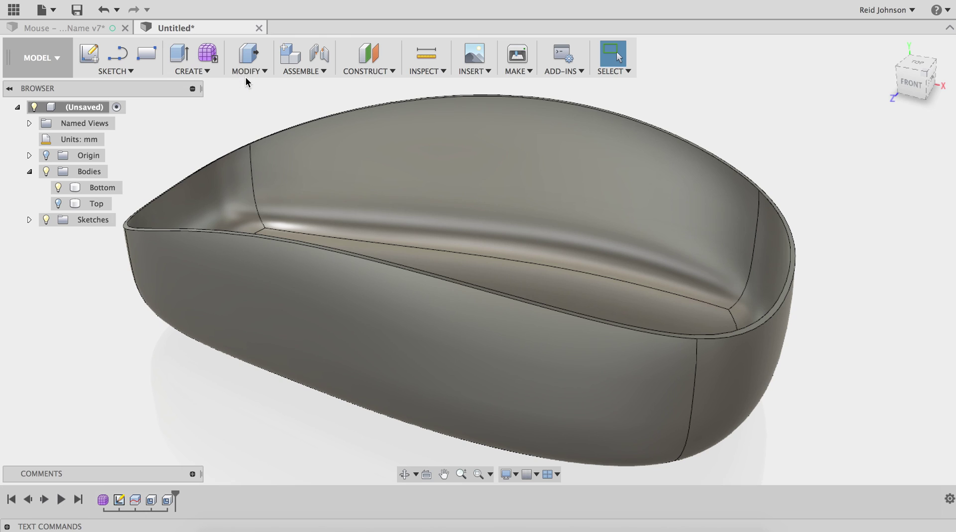
Step: Fillet the outer rim edge of the Bottom body with a constant radius of 0.5 mm
{"action": "left_click", "coordinate": [247, 72]}
{"action": "left_click", "coordinate": [246, 99]}
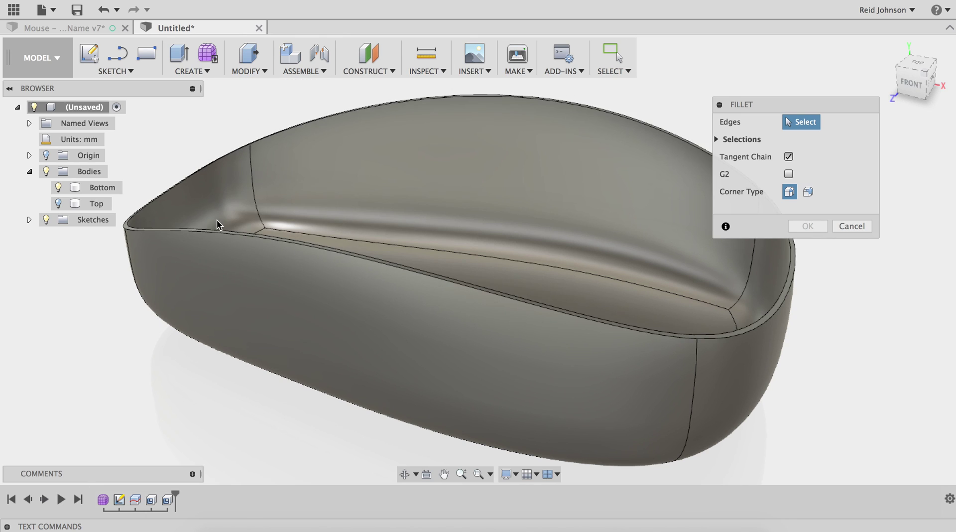
{"action": "left_click", "coordinate": [217, 234]}
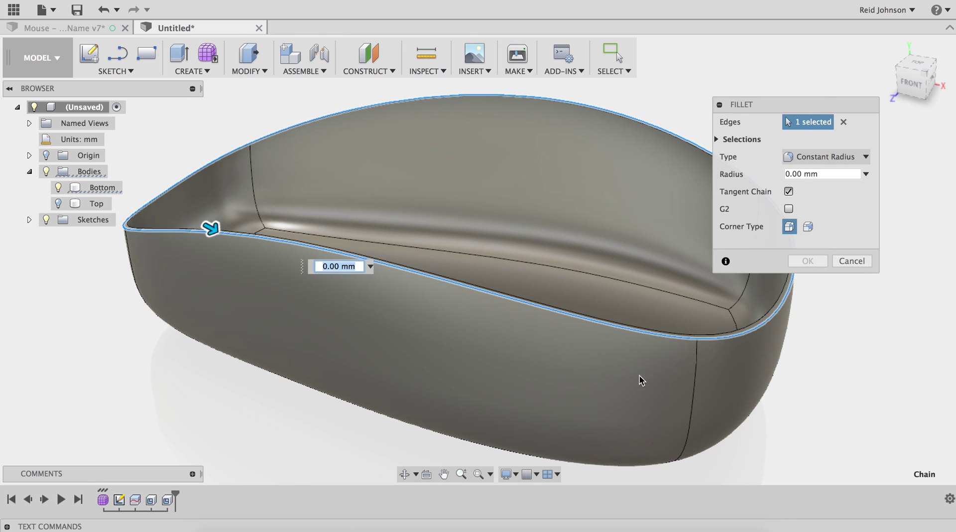
{"action": "left_click", "coordinate": [822, 173]}
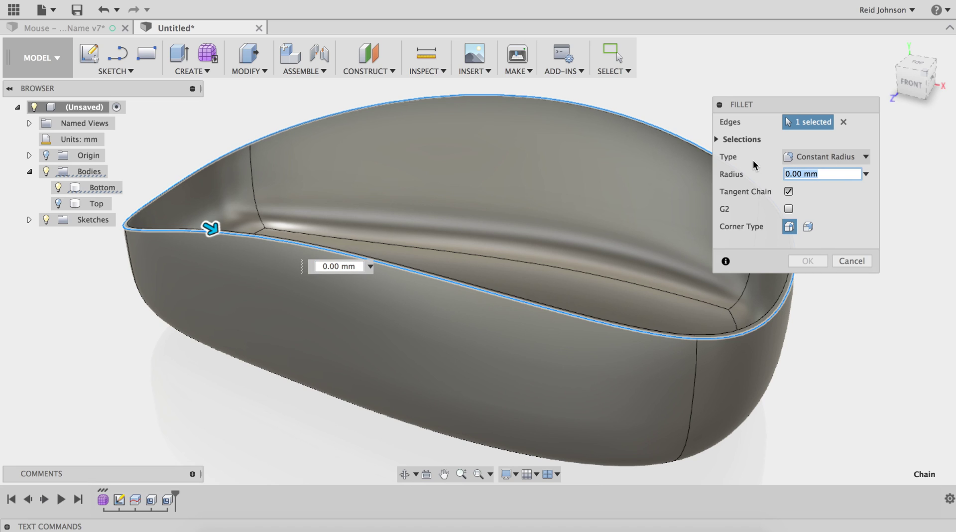
{"action": "type", "text": ".5"}
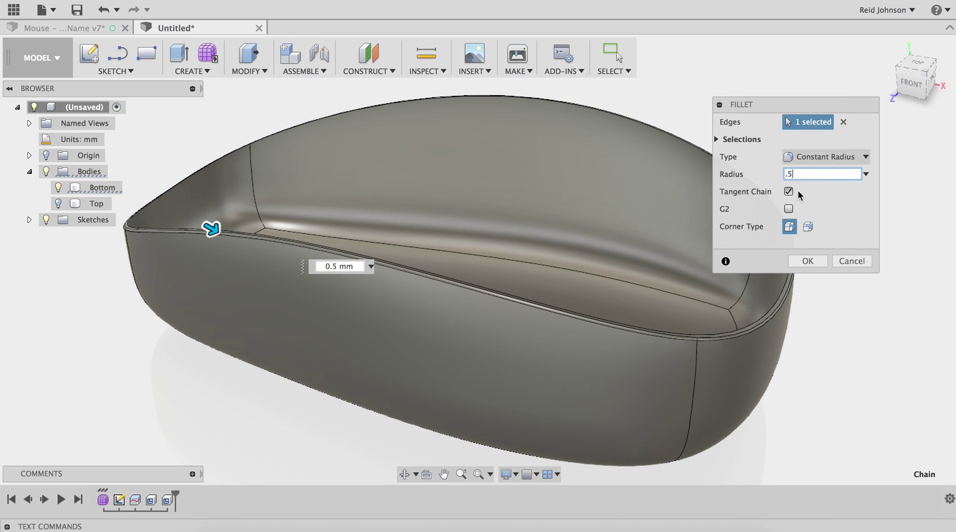
{"action": "left_click", "coordinate": [807, 261]}
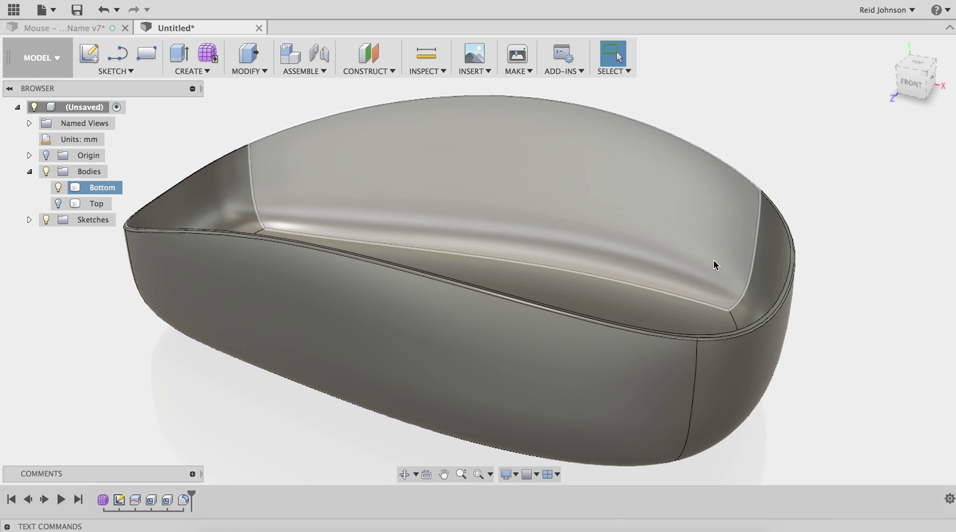
Step: Display the Top body and hide the Bottom body
{"action": "left_click", "coordinate": [56, 206]}
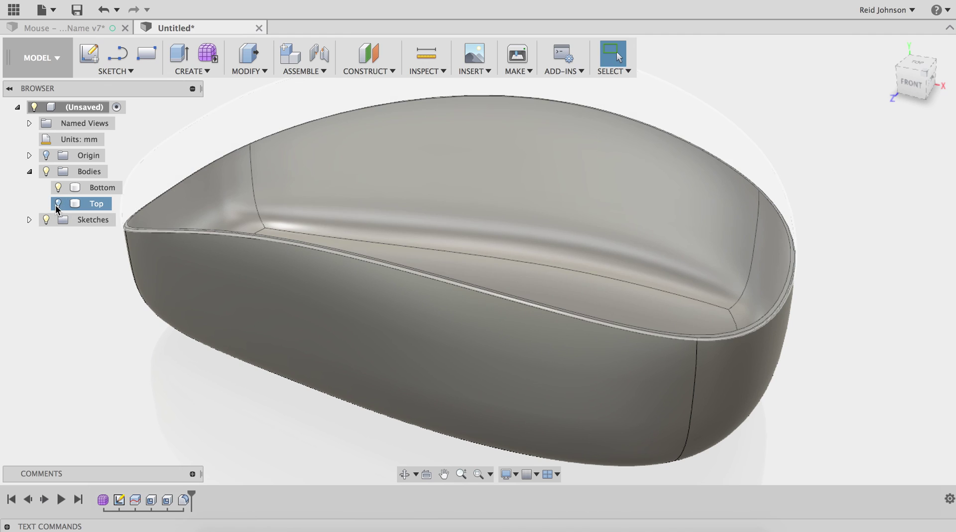
{"action": "left_click", "coordinate": [58, 203]}
{"action": "left_click", "coordinate": [58, 188]}
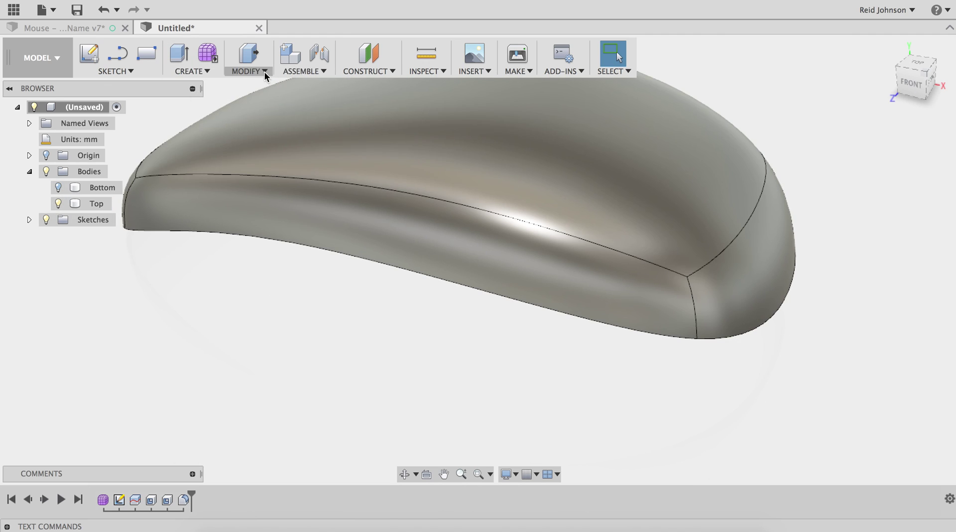
Step: Fillet the lower outer edge of the Top body with a constant radius of 0.5 mm
{"action": "left_click", "coordinate": [264, 71]}
{"action": "left_click", "coordinate": [268, 94]}
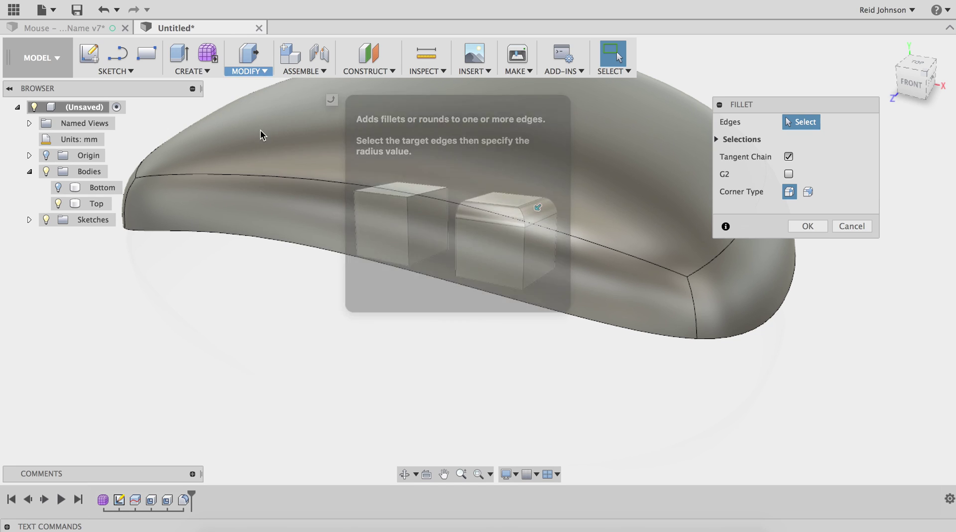
{"action": "left_click", "coordinate": [236, 235]}
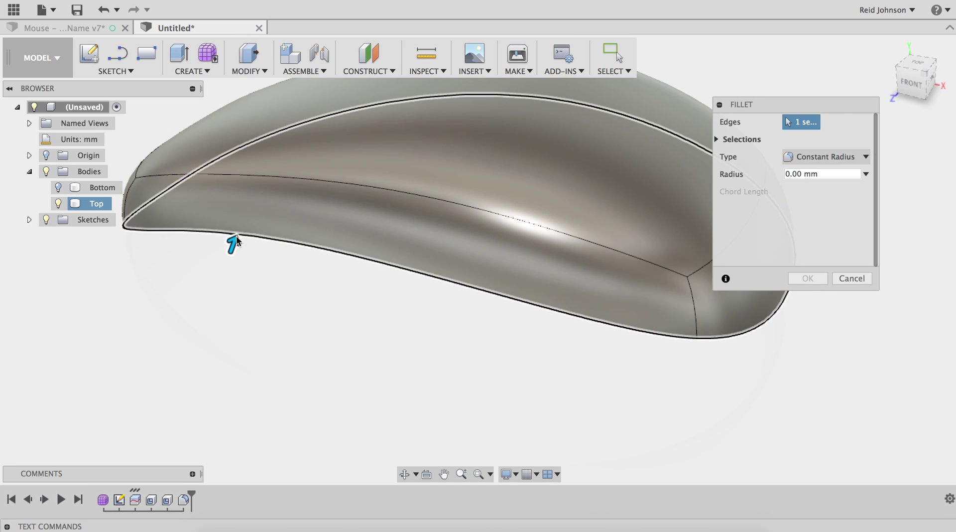
{"action": "left_click", "coordinate": [823, 175]}
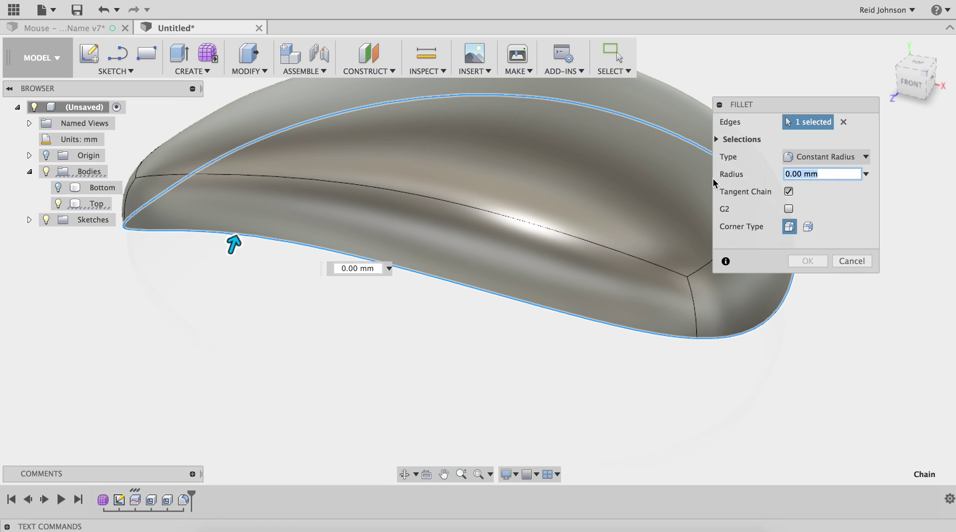
{"action": "type", "text": ".5"}
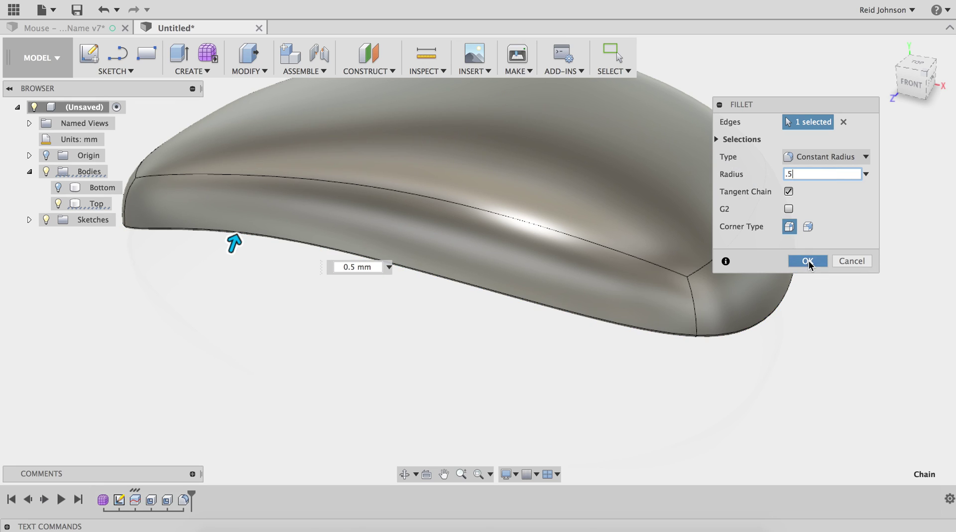
{"action": "left_click", "coordinate": [808, 261]}
Step: Display the Bottom body again and examine the rounded seam between the two halves
{"action": "left_click", "coordinate": [58, 187]}
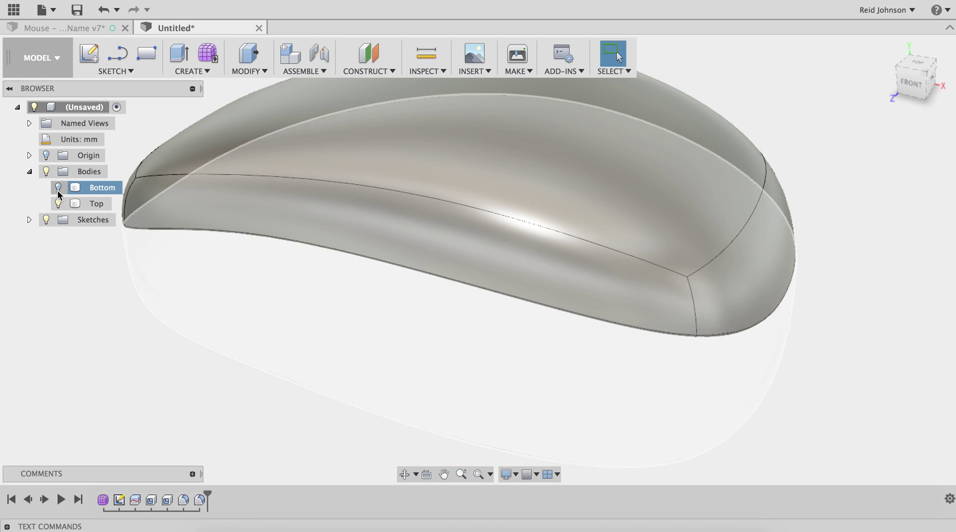
{"action": "scroll", "coordinate": [781, 437], "scroll_direction": "down", "scroll_amount": 2}
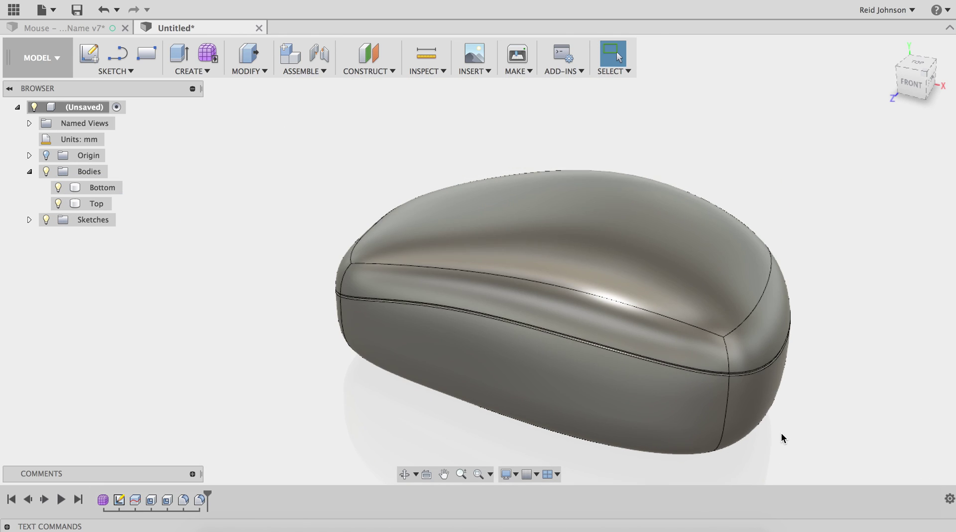
{"action": "scroll", "coordinate": [781, 437], "scroll_direction": "up", "scroll_amount": 5}
{"action": "scroll", "coordinate": [781, 437], "scroll_direction": "down", "scroll_amount": 4}
{"action": "middle_click_drag", "start_coordinate": [782, 433], "coordinate": [762, 412], "text": "shift"}
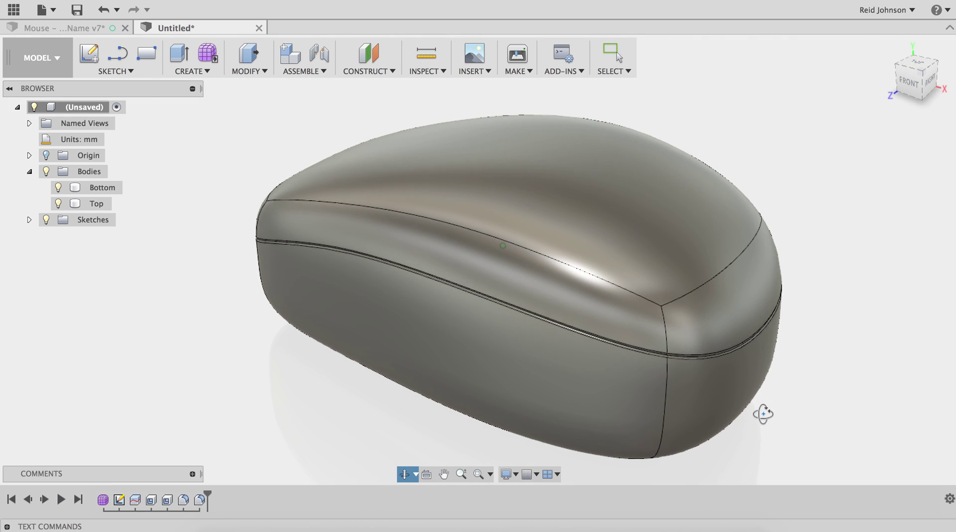
{"action": "key", "text": "Escape"}
{"action": "middle_click_drag", "start_coordinate": [308, 381], "coordinate": [264, 312], "text": "shift"}
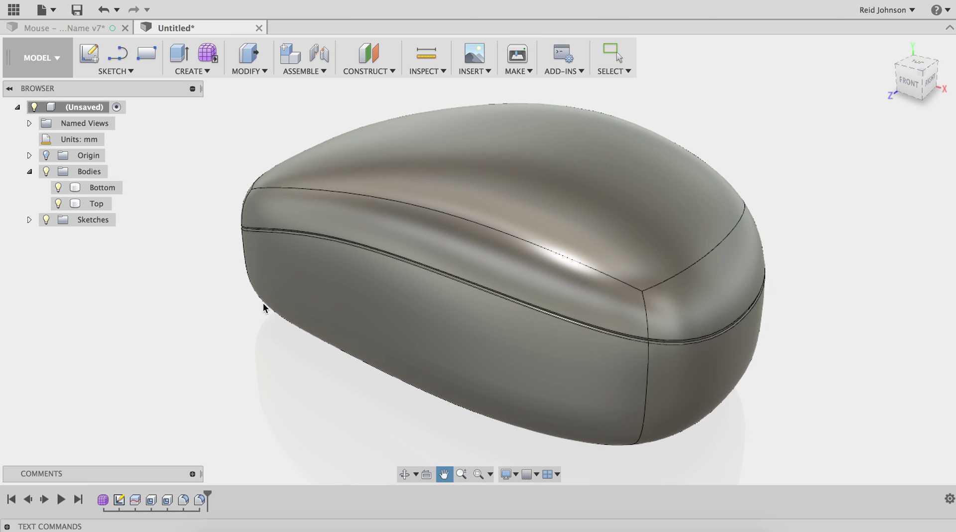
Step: Apply the transparent plastic appearance Acrylic (Clear) to the Top body
{"action": "right_click", "coordinate": [159, 217]}
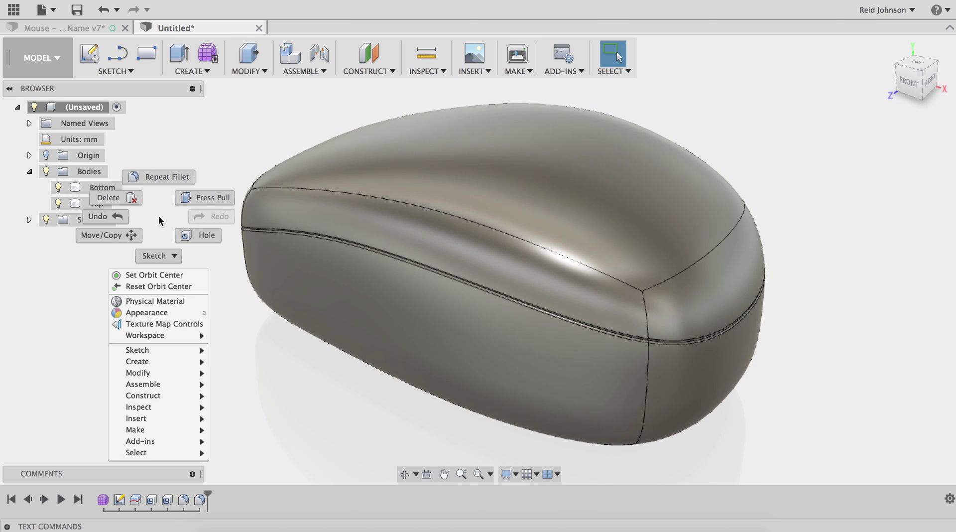
{"action": "left_click", "coordinate": [146, 314]}
{"action": "left_click_drag", "start_coordinate": [554, 58], "coordinate": [615, 52]}
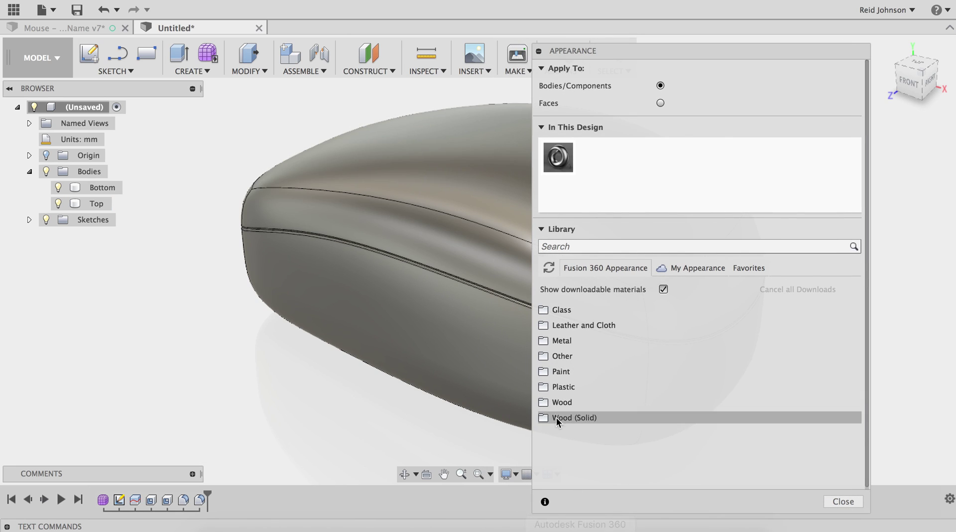
{"action": "left_click", "coordinate": [544, 388]}
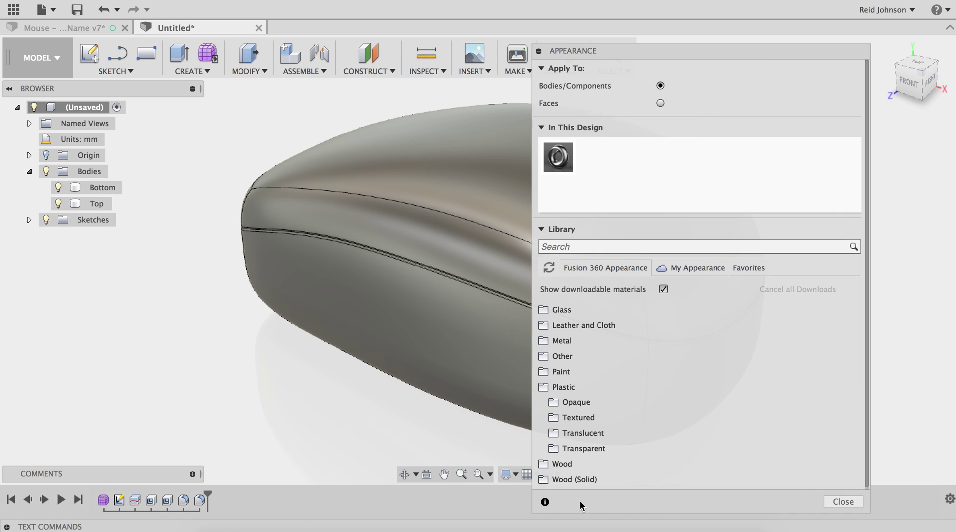
{"action": "left_click", "coordinate": [554, 448]}
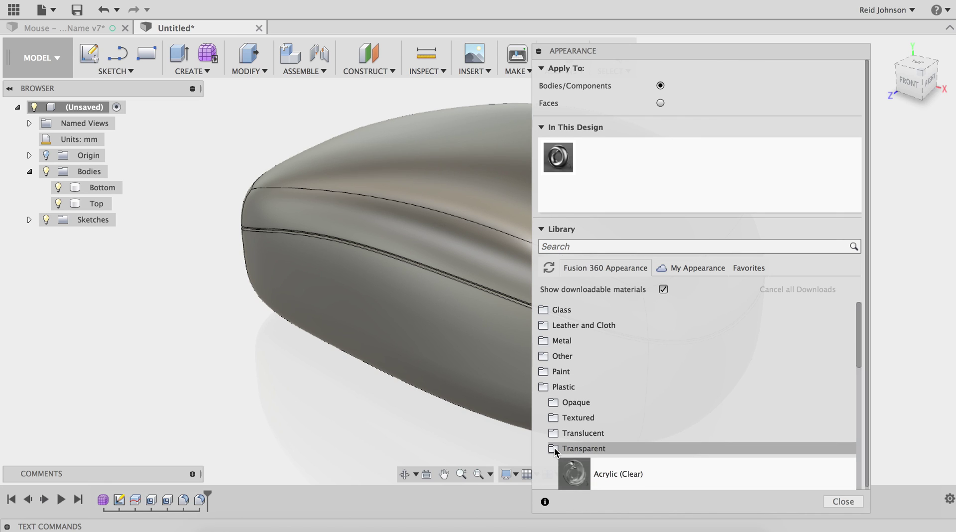
{"action": "scroll", "coordinate": [585, 433], "scroll_direction": "down", "scroll_amount": 5}
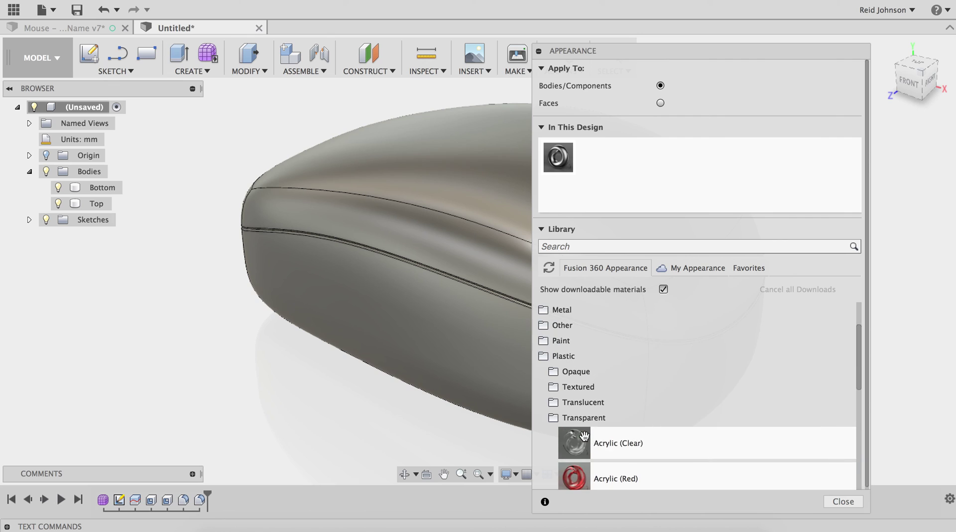
{"action": "left_click_drag", "start_coordinate": [592, 351], "coordinate": [493, 256]}
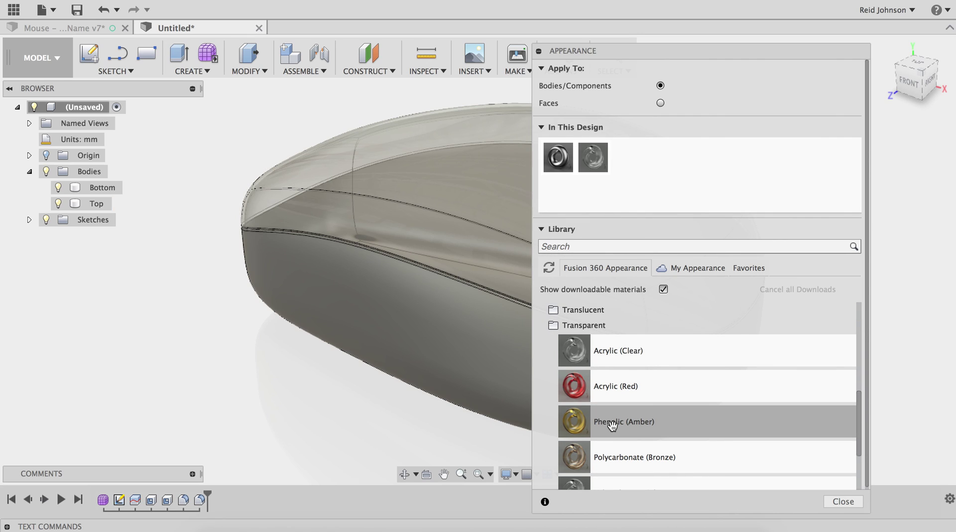
Step: Apply the opaque appearance Plastic - Glossy (Blue) to the Bottom body and close the appearance settings
{"action": "left_click", "coordinate": [554, 325]}
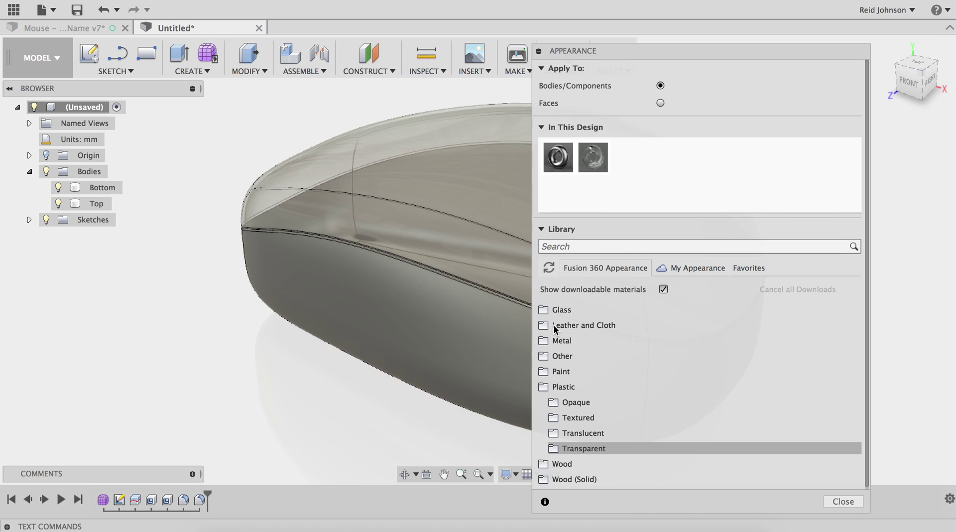
{"action": "left_click", "coordinate": [554, 403]}
{"action": "scroll", "coordinate": [565, 413], "scroll_direction": "down", "scroll_amount": 4}
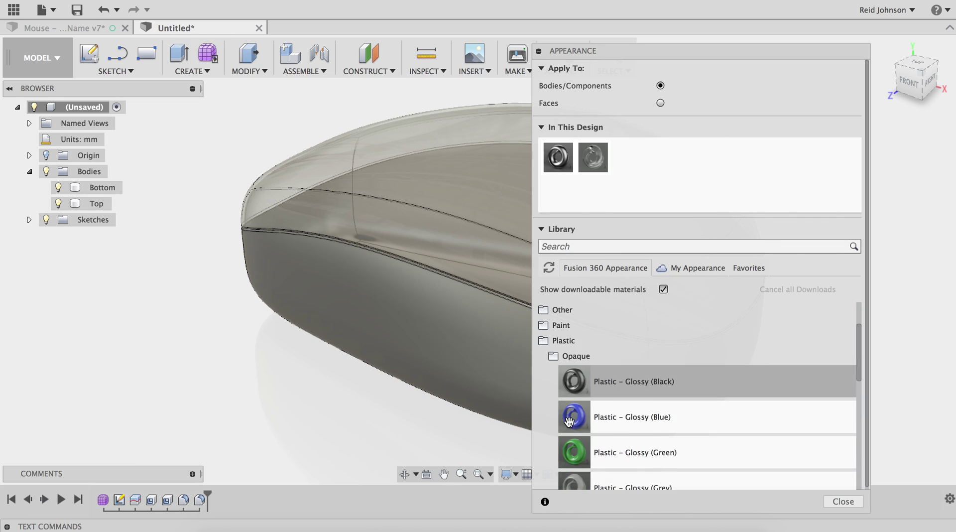
{"action": "scroll", "coordinate": [571, 417], "scroll_direction": "up", "scroll_amount": 3}
{"action": "left_click_drag", "start_coordinate": [580, 415], "coordinate": [492, 357]}
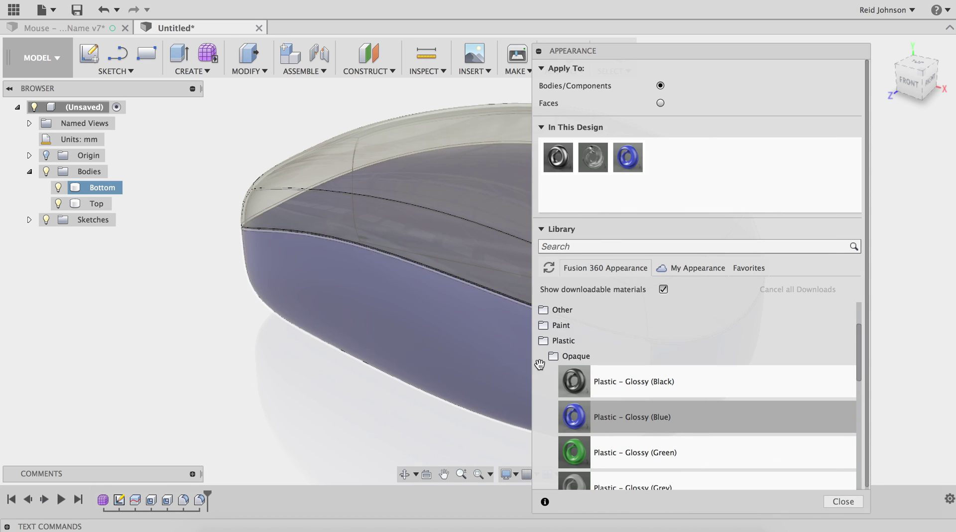
{"action": "left_click", "coordinate": [847, 502]}
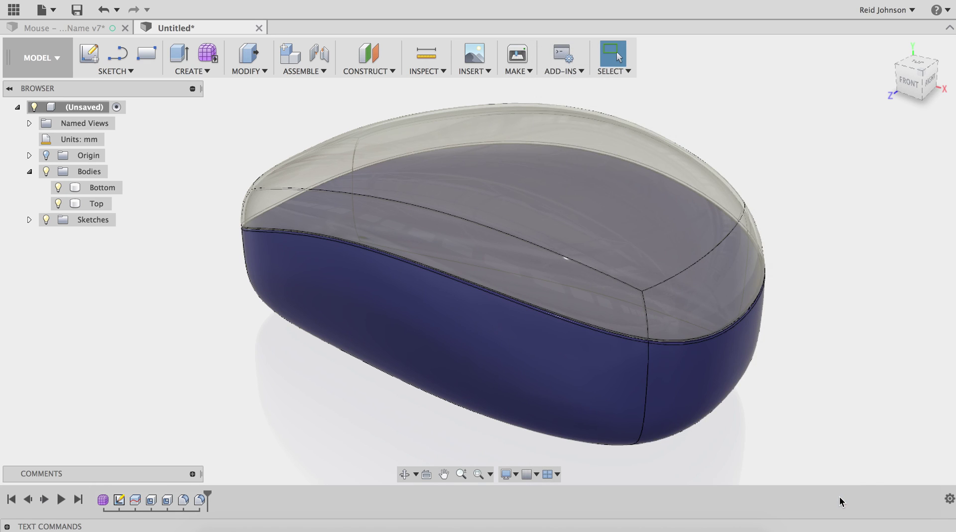
{"action": "mouse_move", "coordinate": [836, 420]}
{"action": "middle_mouse_down", "text": "shift"}
{"action": "mouse_move", "coordinate": [807, 406]}
{"action": "mouse_move", "coordinate": [720, 395]}
{"action": "mouse_move", "coordinate": [822, 410]}
{"action": "mouse_move", "coordinate": [862, 388]}
{"action": "mouse_move", "coordinate": [847, 412]}
{"action": "mouse_move", "coordinate": [826, 417]}
{"action": "mouse_move", "coordinate": [839, 422]}
{"action": "middle_mouse_up", "text": "shift"}
{"action": "key", "text": "Escape"}
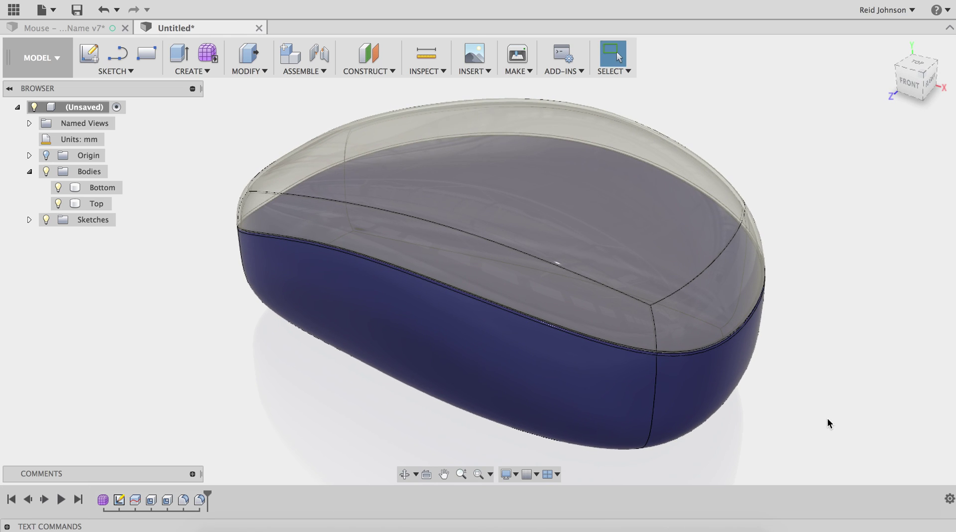